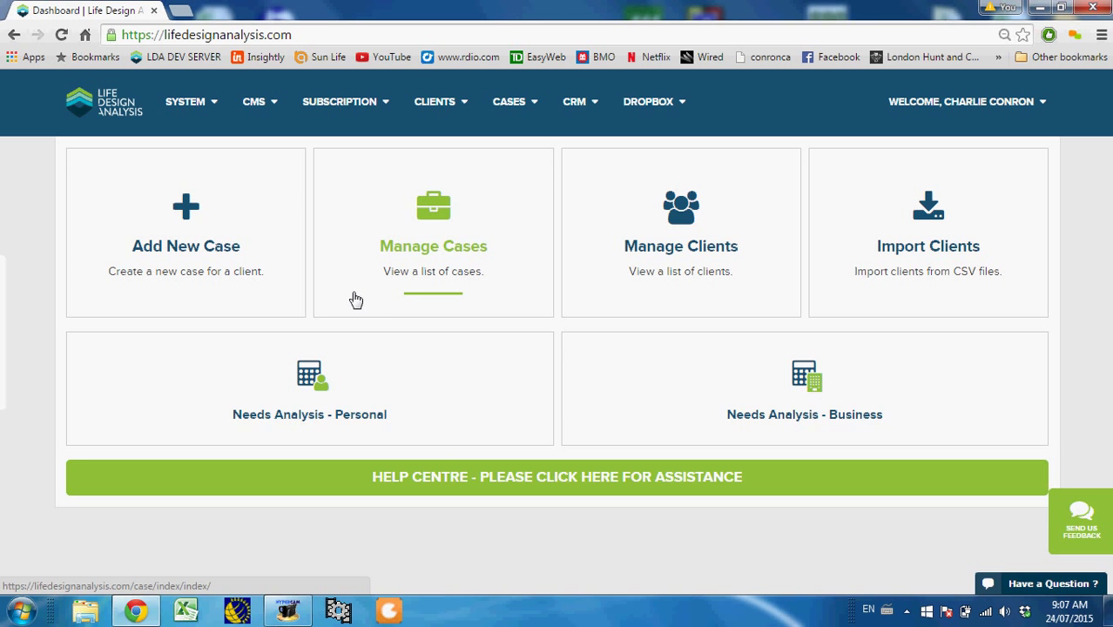
Create a new case for the existing client Sample Case.
click(171, 224)
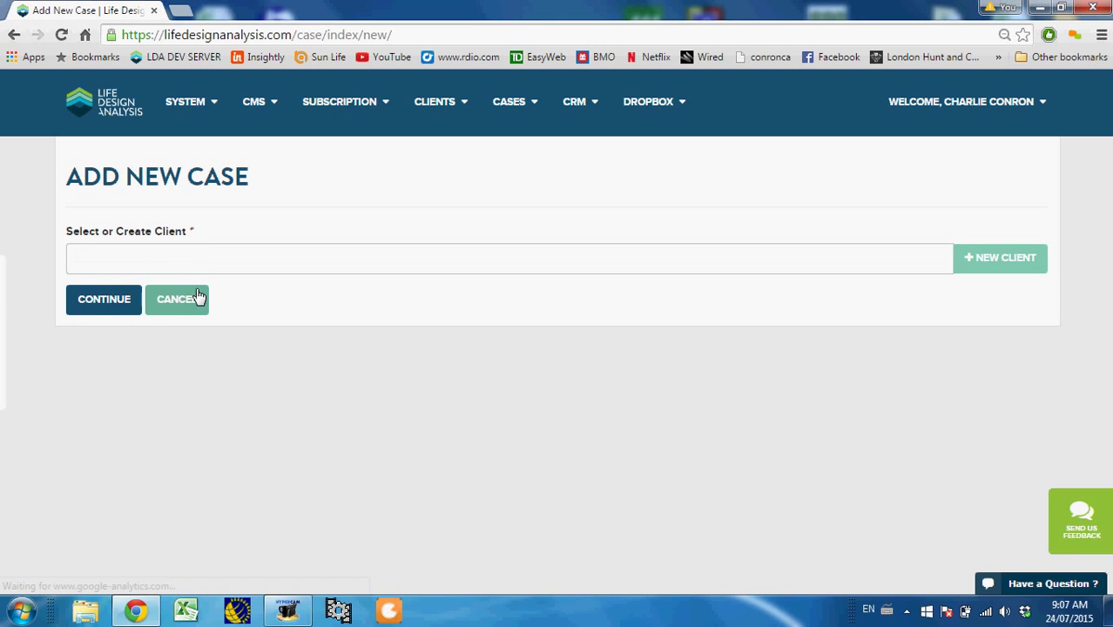
text(sample)
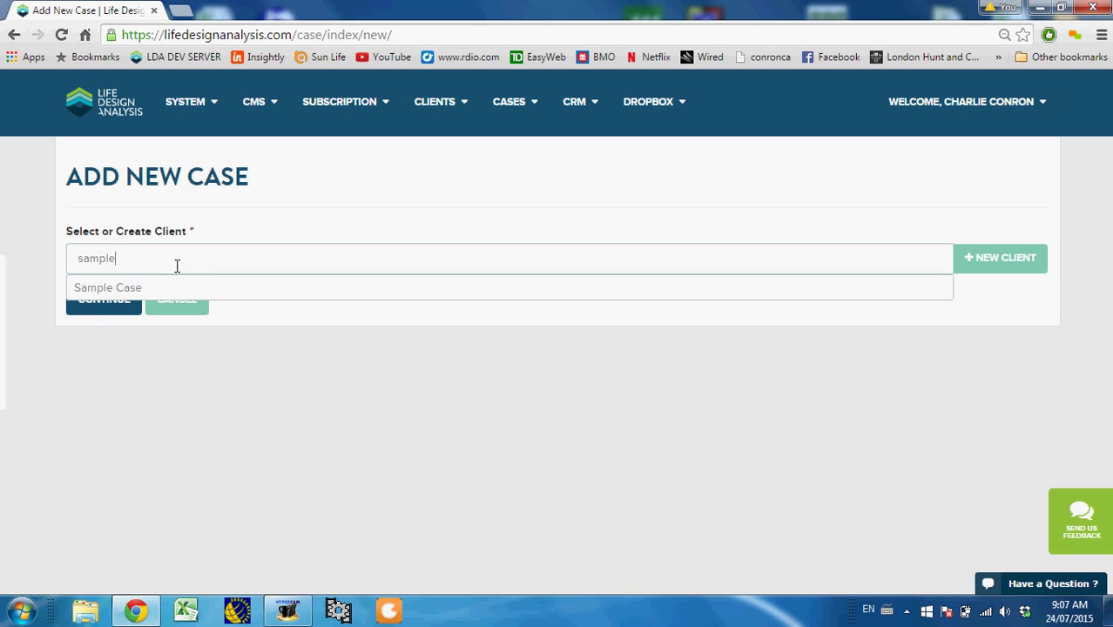
click(150, 283)
click(127, 305)
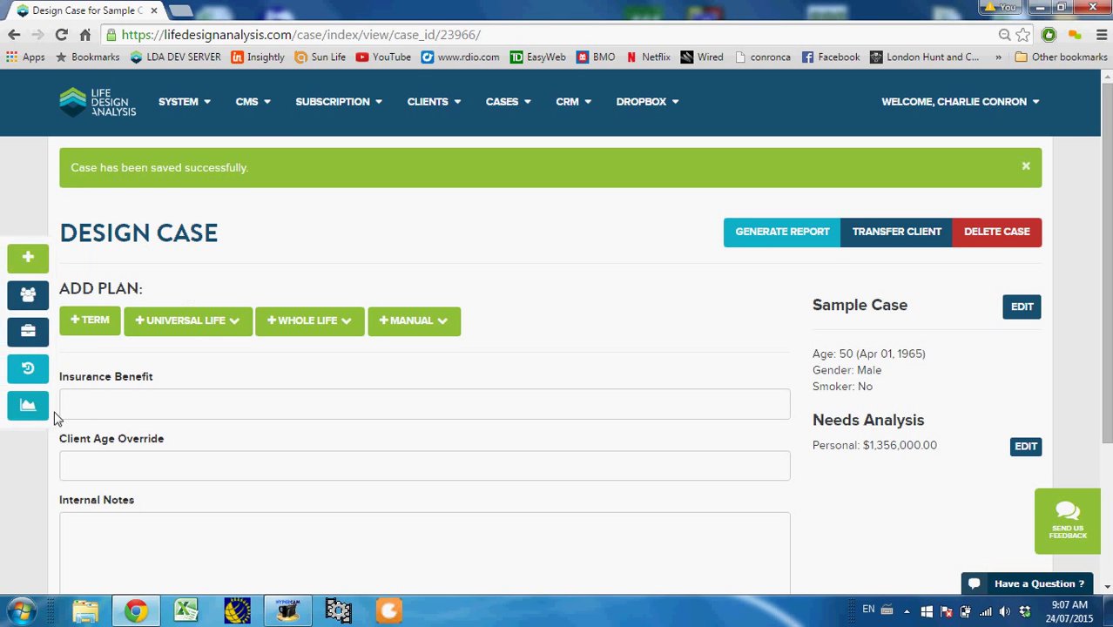
Set the case's insurance benefit to $1,000,000.
click(133, 409)
text(1,)
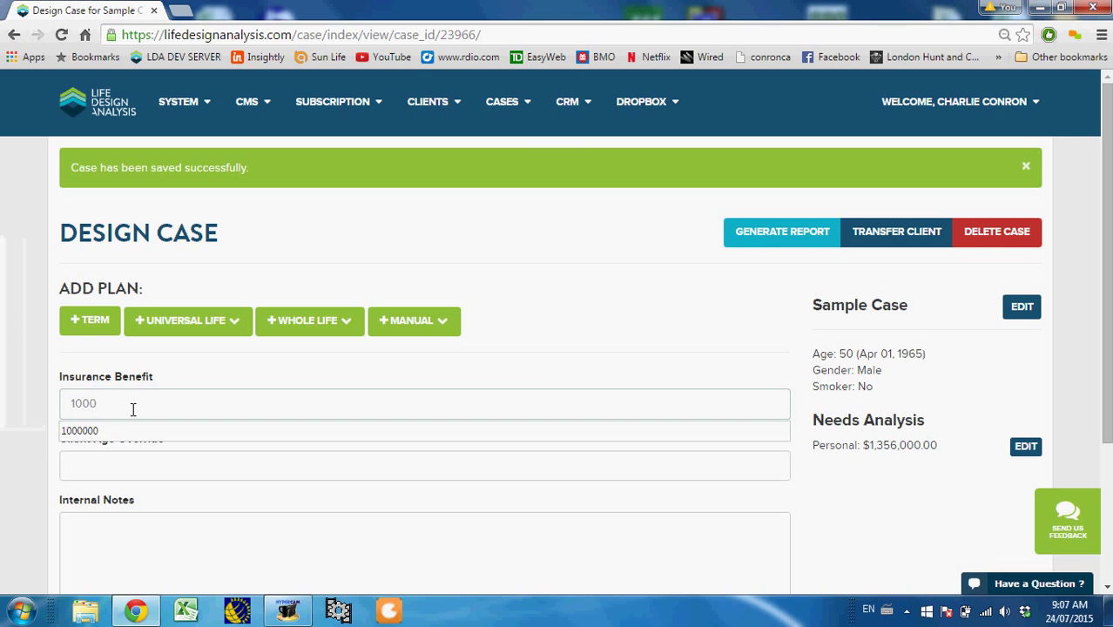
text(000,000)
click(563, 347)
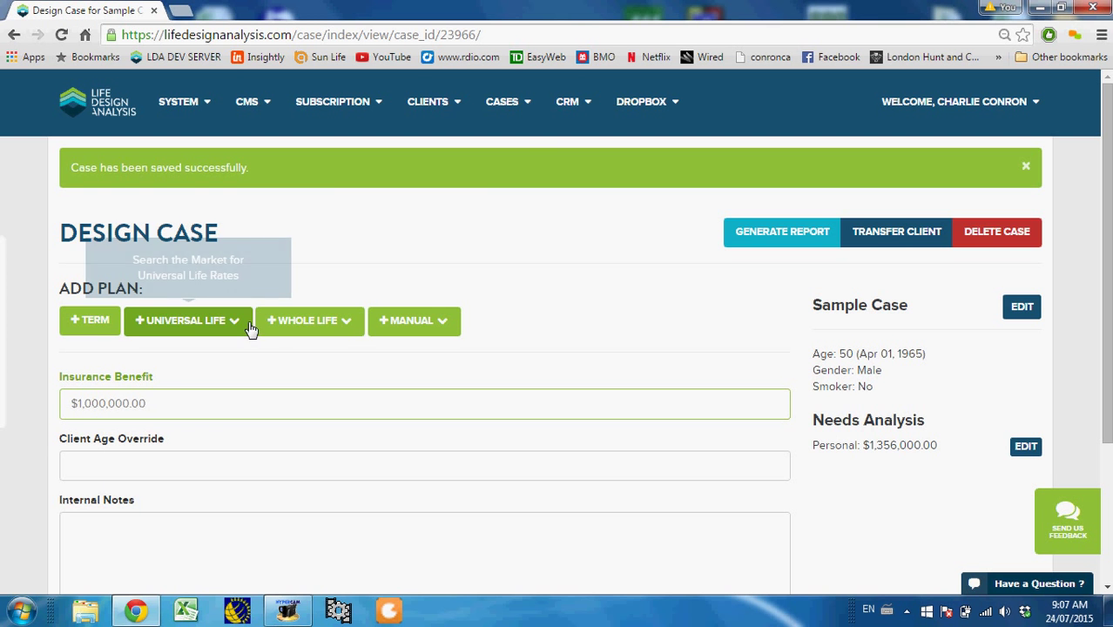
Search universal life rates filtered to BMO Insurance and add the Life Dimensions plan to the case.
click(187, 320)
click(224, 351)
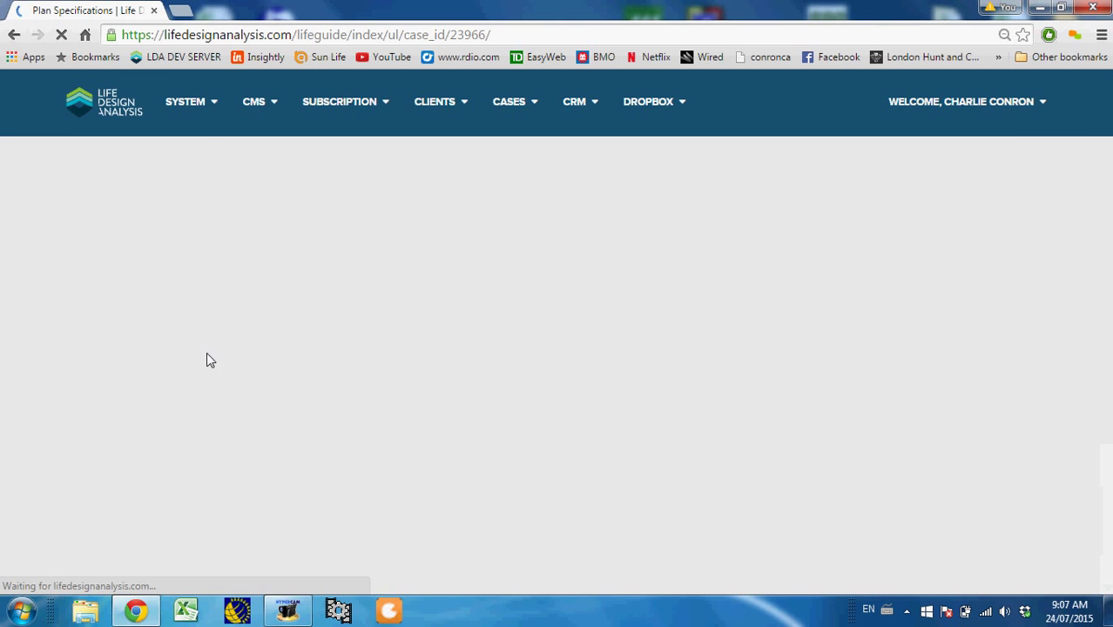
scroll(131, 357, down, 2)
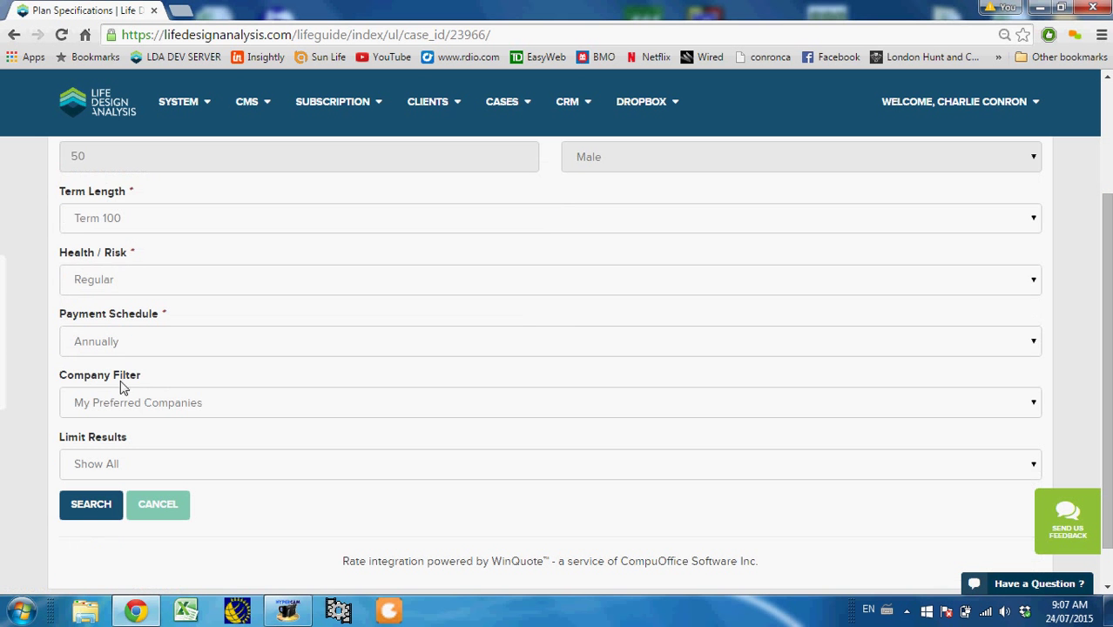
click(149, 403)
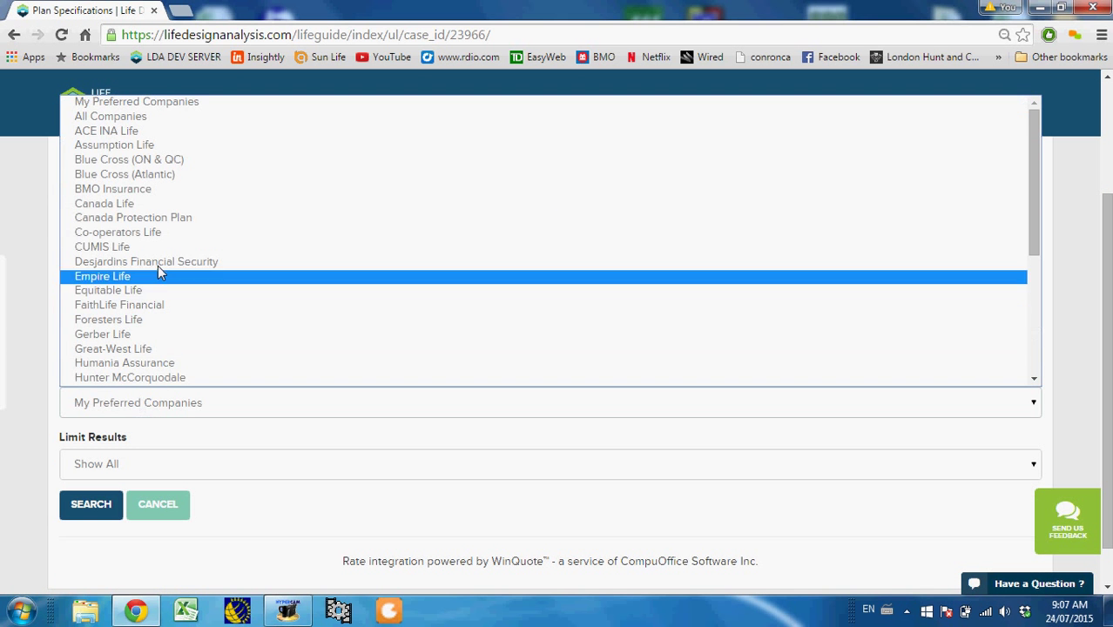
click(170, 194)
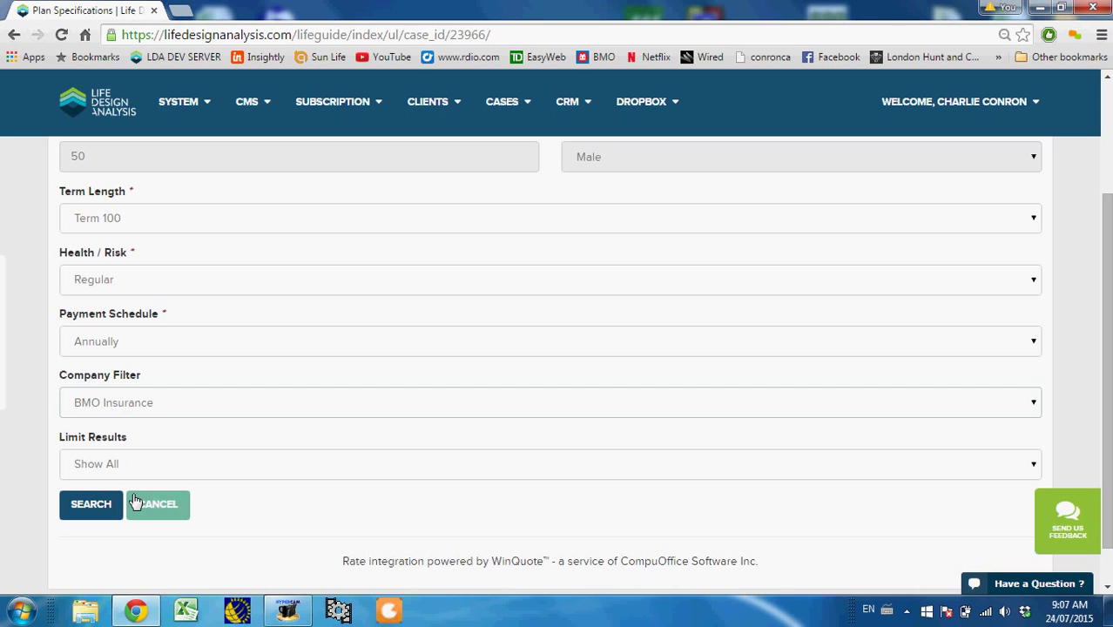
click(99, 513)
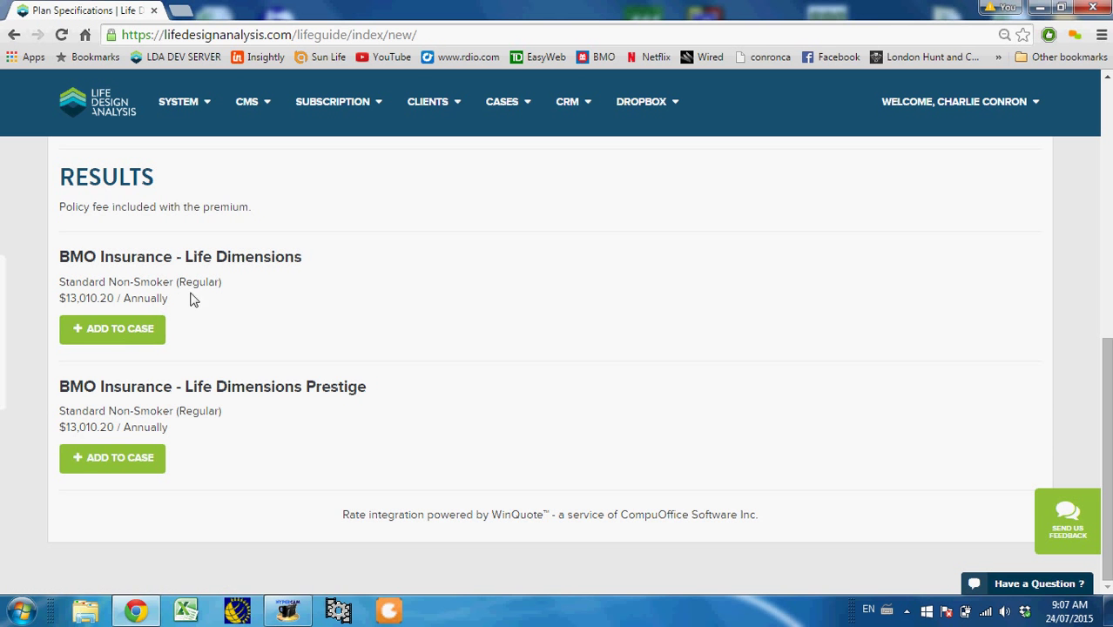
click(121, 330)
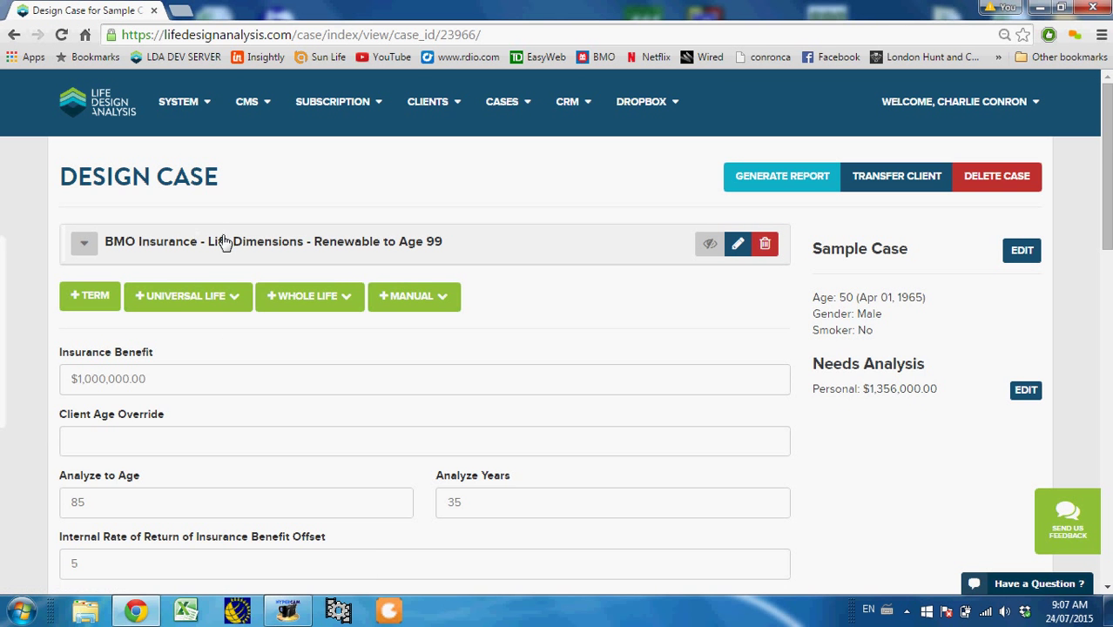
Set the case's client age override to 51.
scroll(150, 418, down, 1)
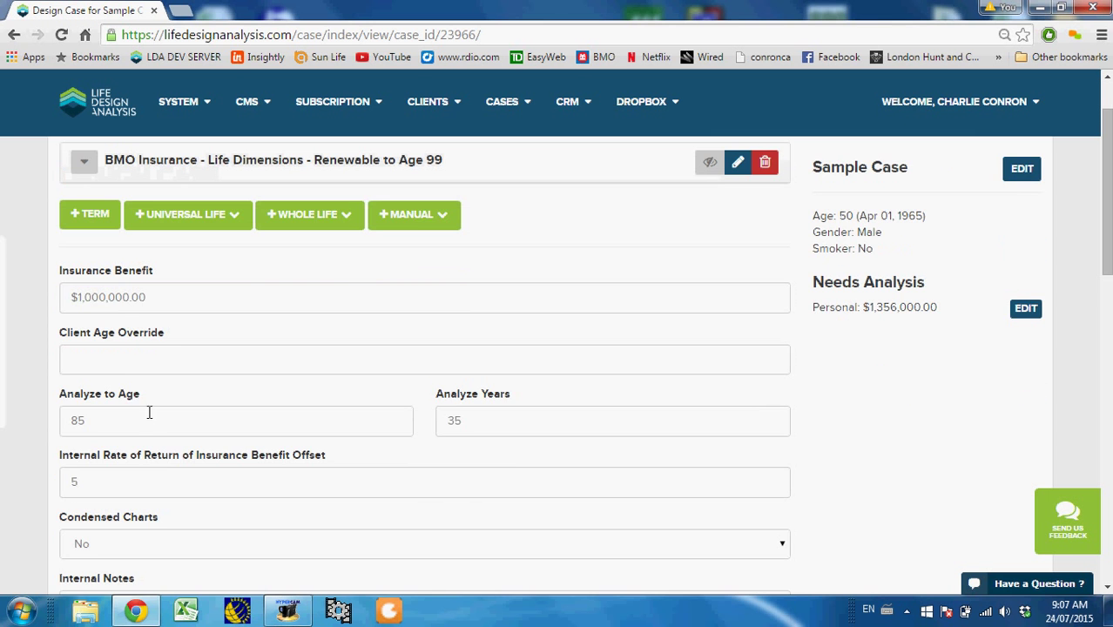
click(121, 360)
text(51)
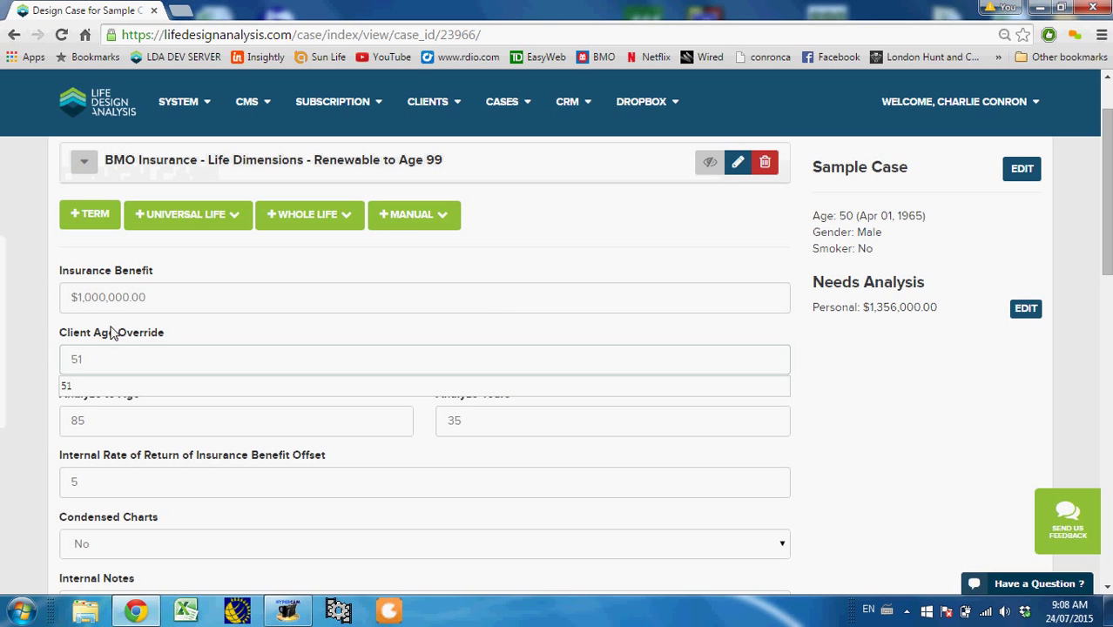
click(30, 252)
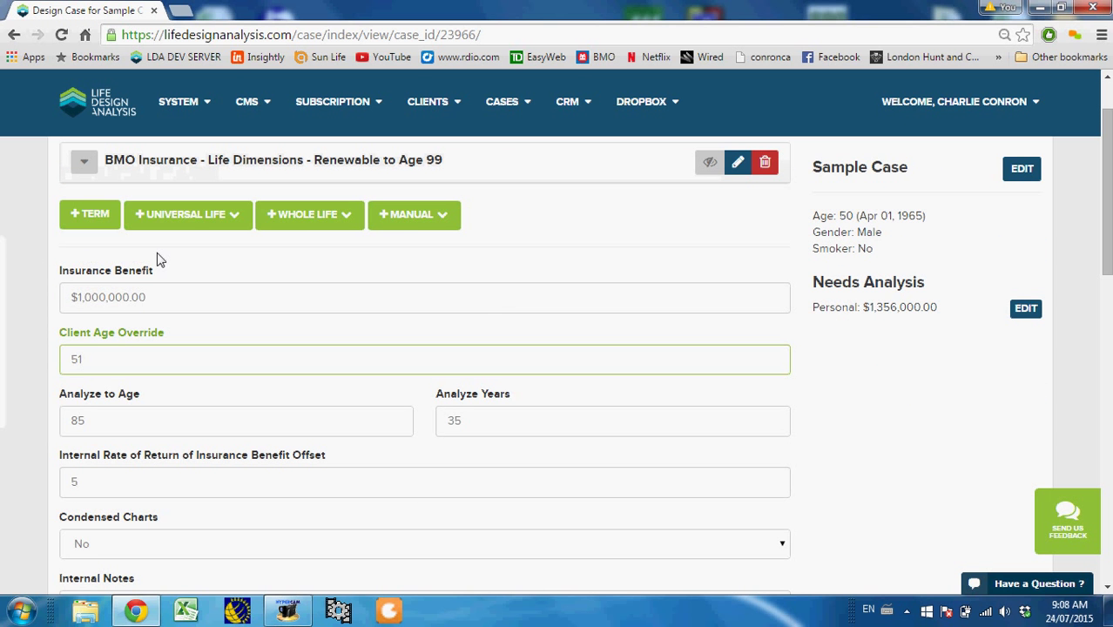
Search universal life rates for age 51 from BMO Insurance and add a second Life Dimensions plan to the case.
click(187, 216)
click(188, 247)
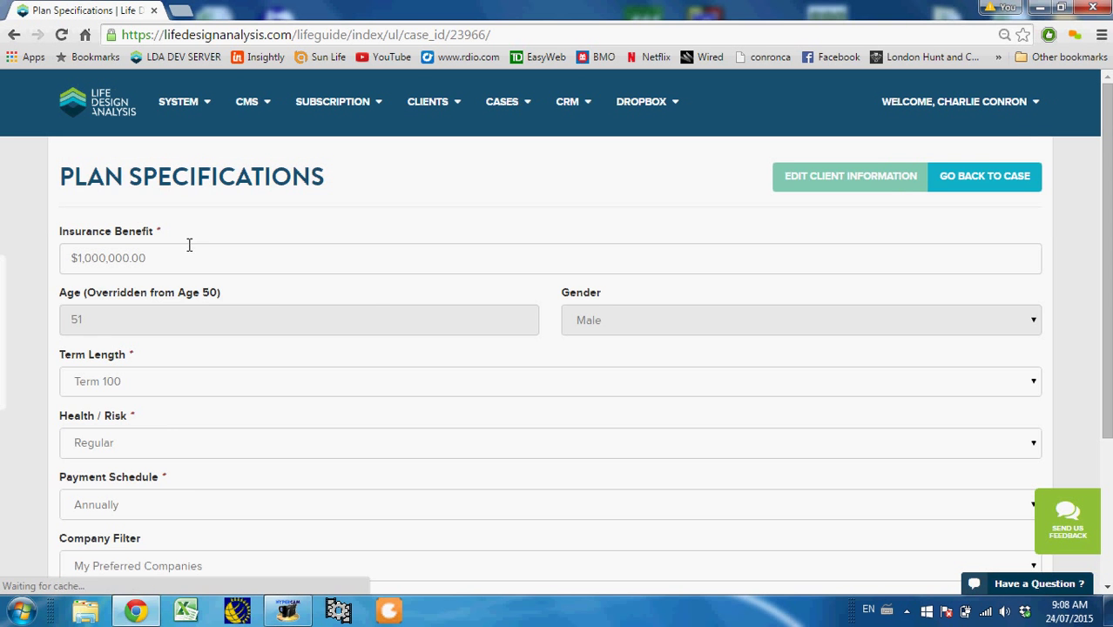
scroll(124, 466, down, 1)
click(155, 488)
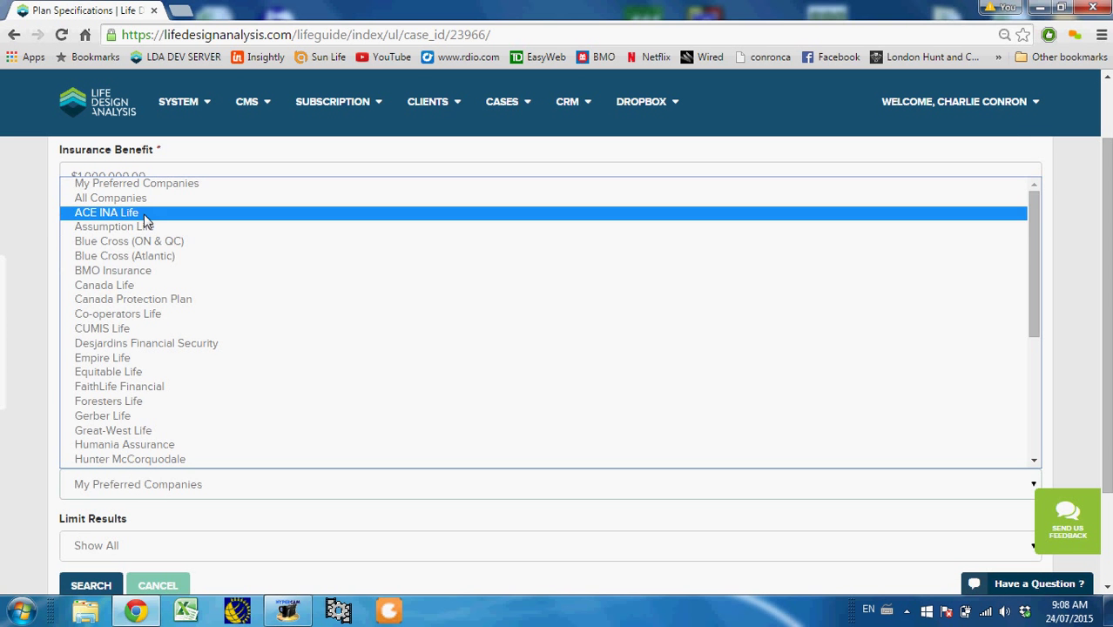
click(135, 271)
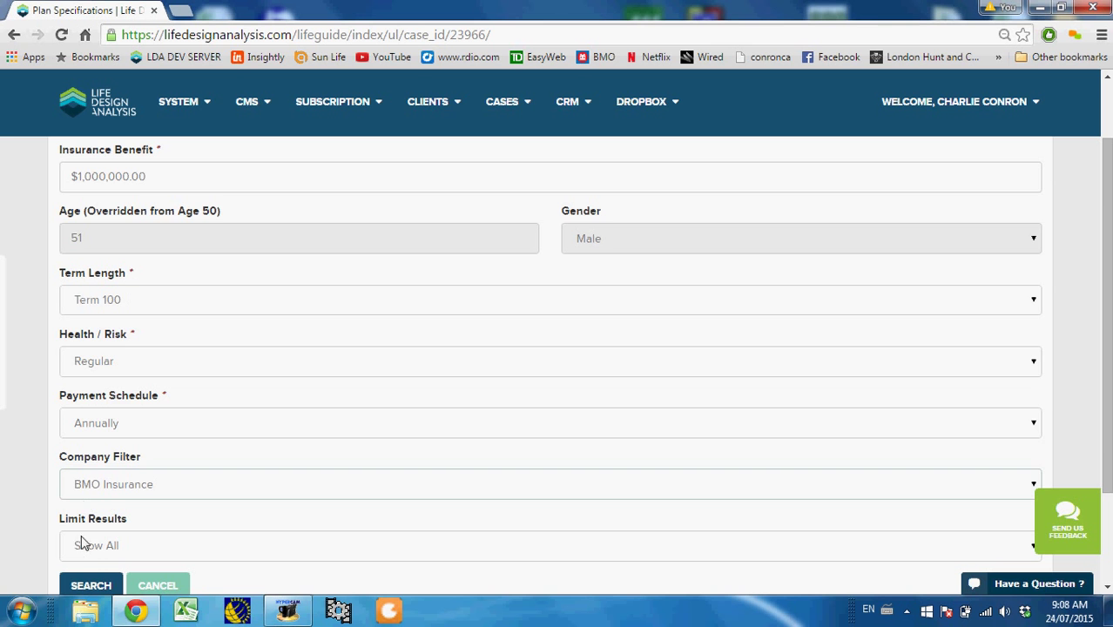
click(91, 584)
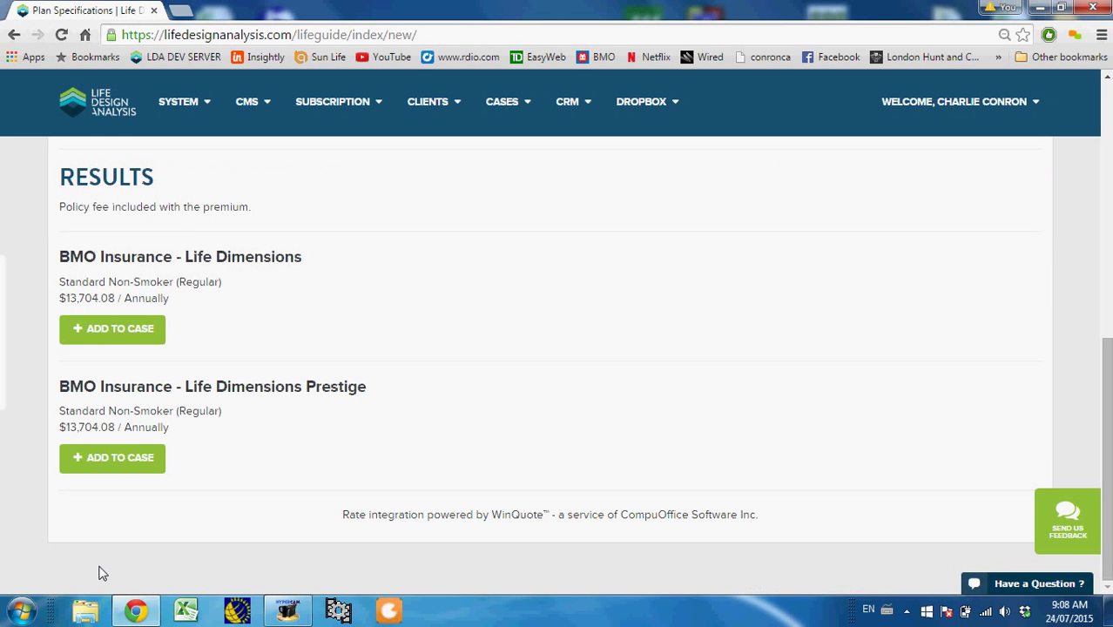
click(120, 326)
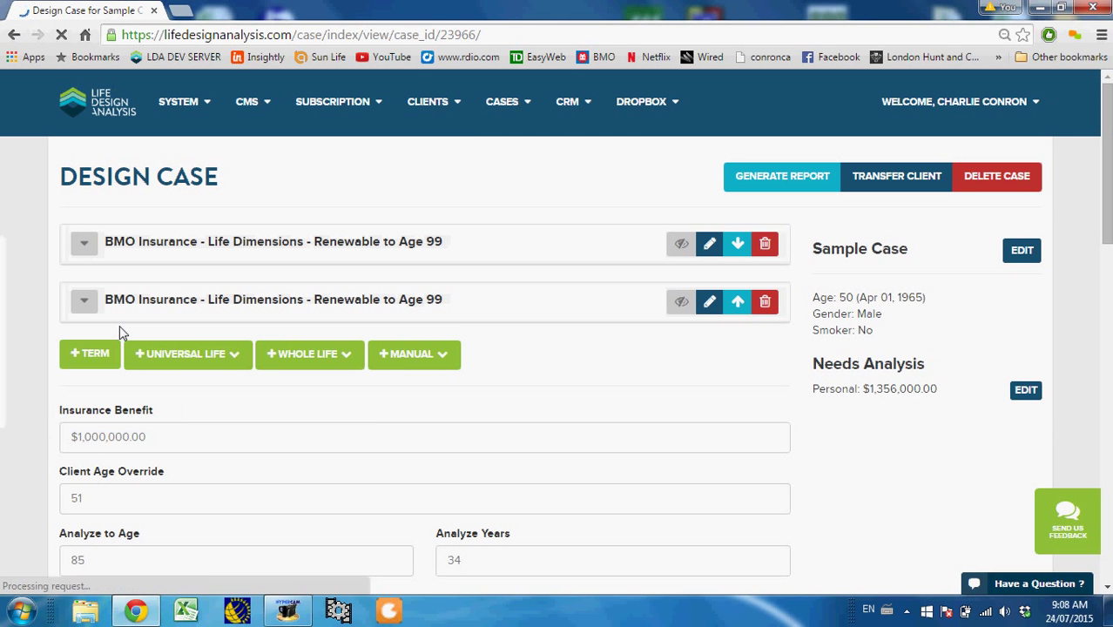
Change the case's client age override to 52.
click(114, 489)
double_click(113, 491)
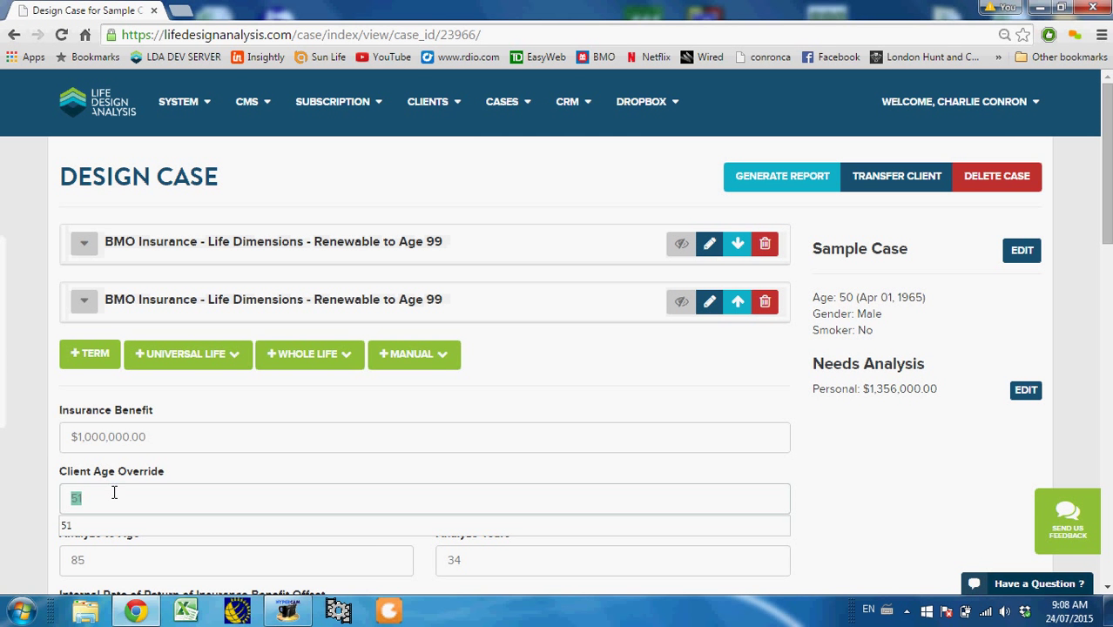
text(52)
click(27, 418)
Search universal life rates for age 52 among the preferred companies and add the BMO Insurance Life Dimensions plan to the case.
click(200, 355)
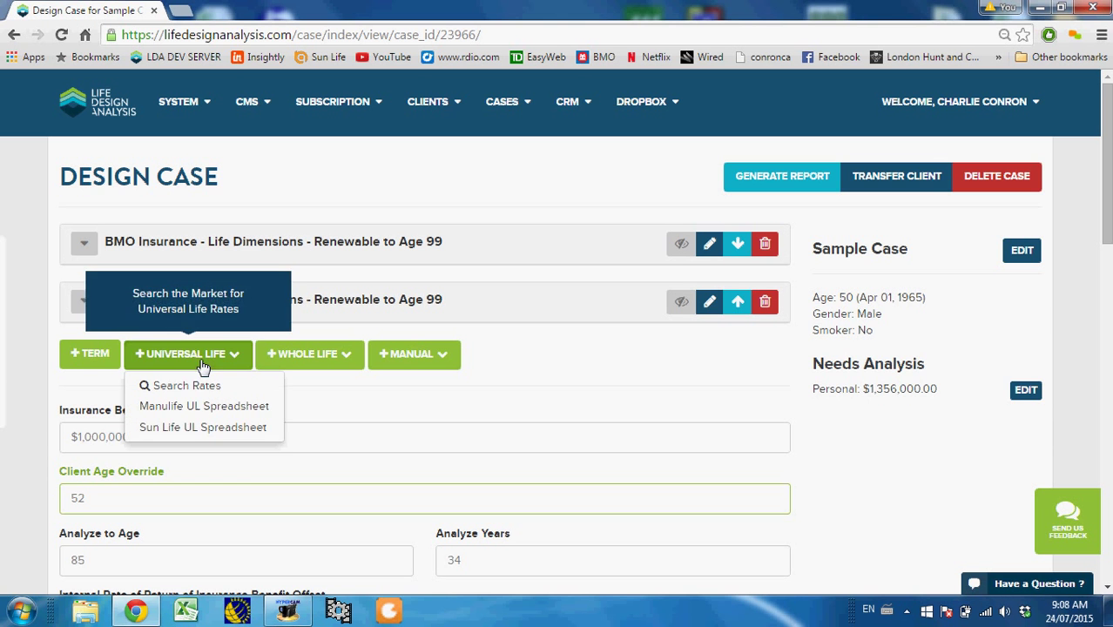
click(195, 386)
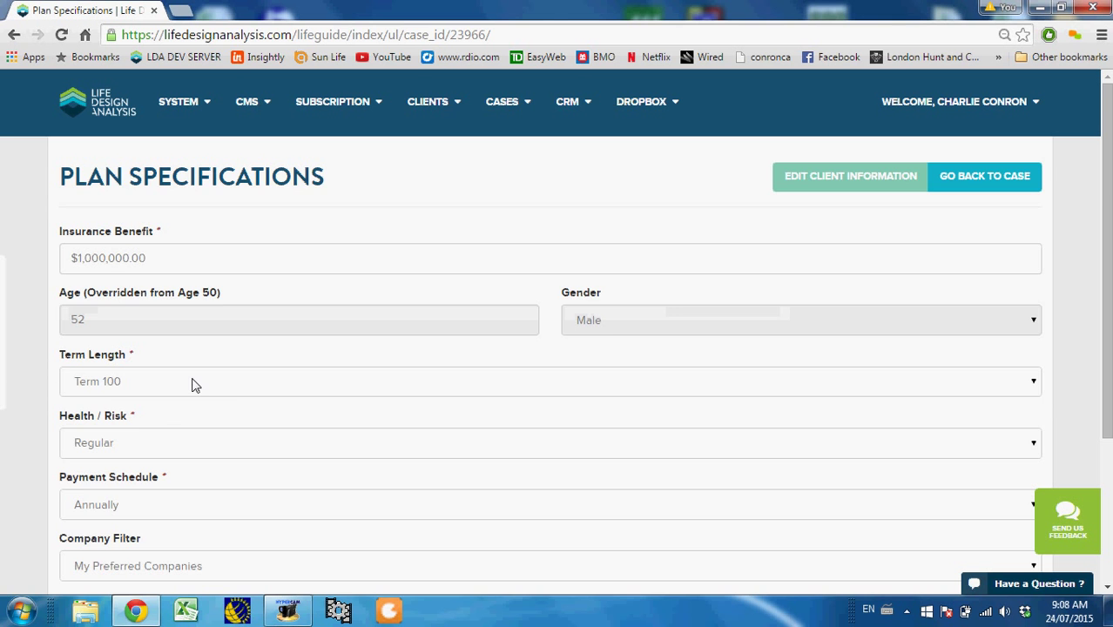
scroll(225, 397, down, 2)
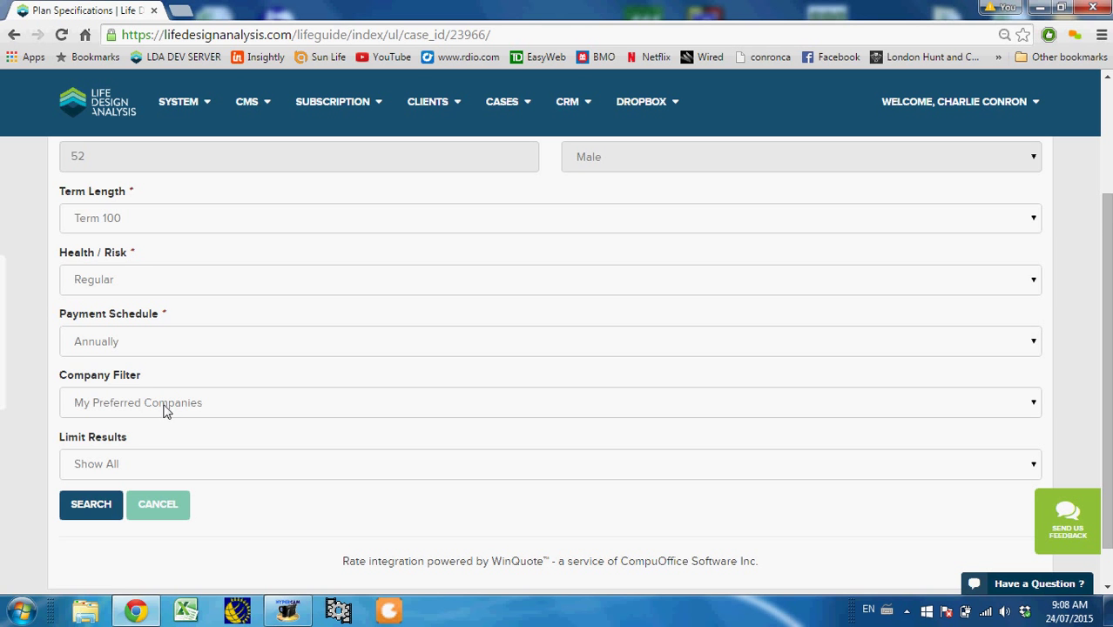
scroll(167, 410, down, 1)
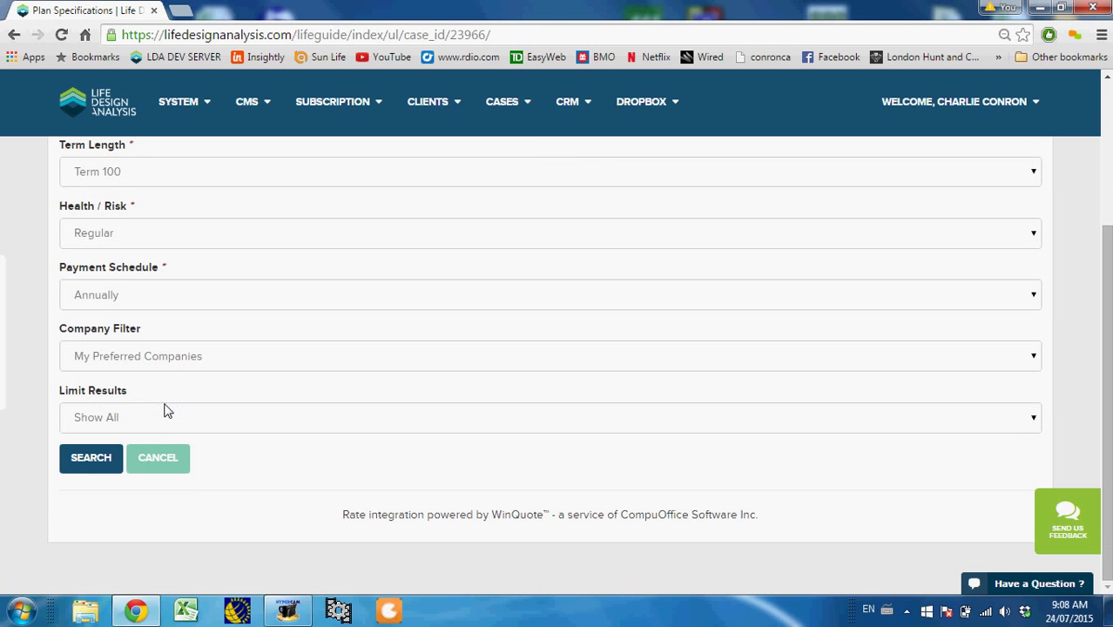
click(100, 463)
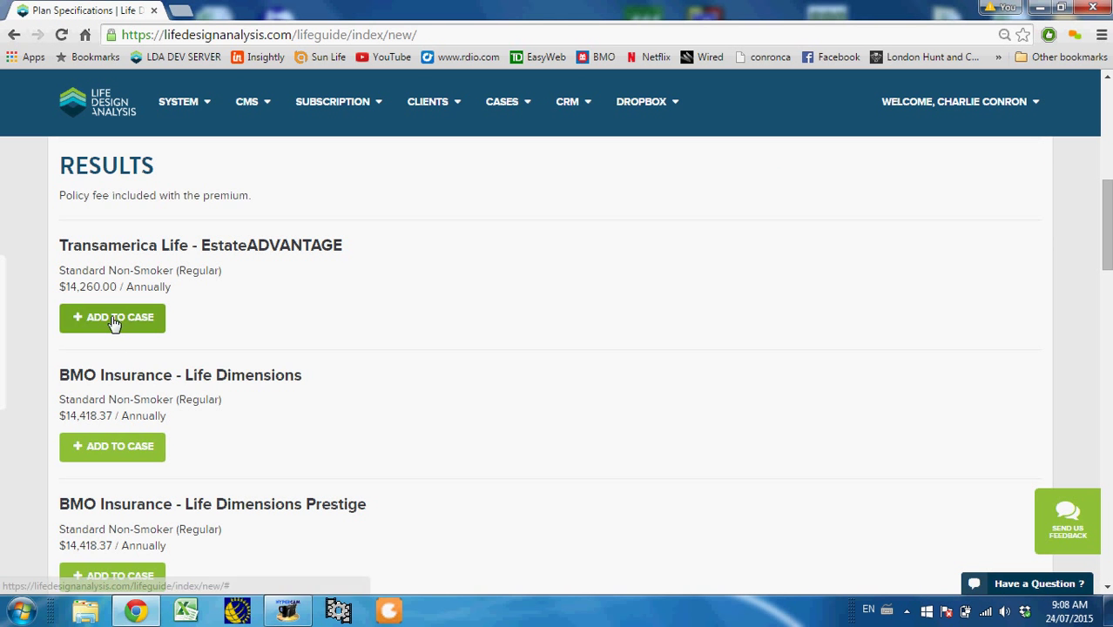
click(122, 447)
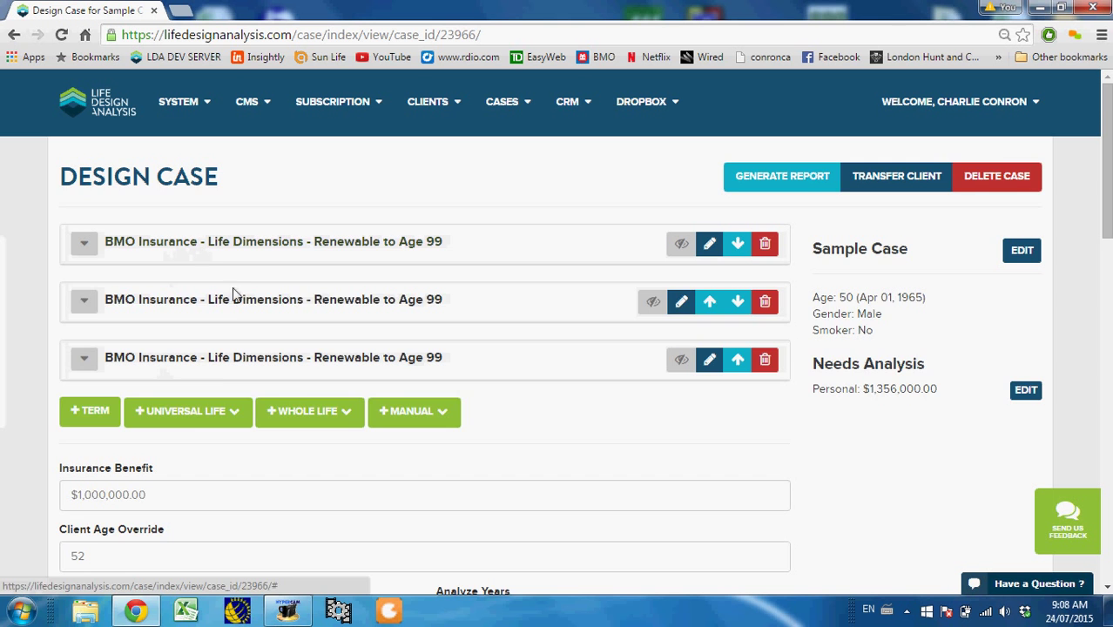
Change the case's client age override to 53.
scroll(213, 374, down, 1)
double_click(114, 473)
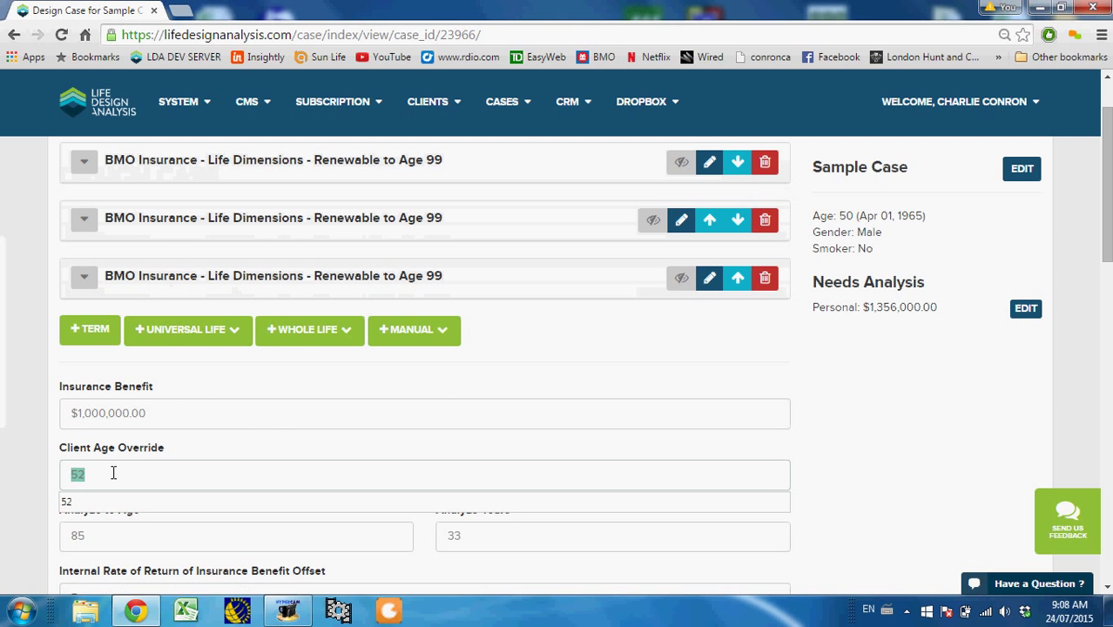
text(53)
Search universal life rates for age 53 among the preferred companies and add the BMO Insurance Life Dimensions plan to the case.
click(183, 338)
click(184, 362)
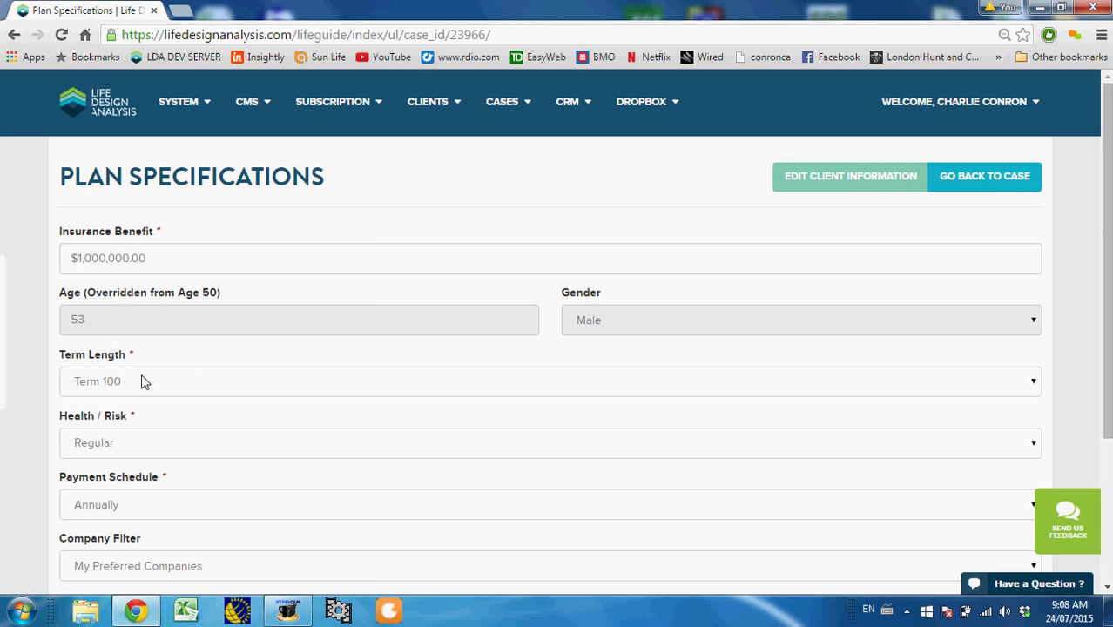
scroll(139, 383, down, 2)
click(91, 459)
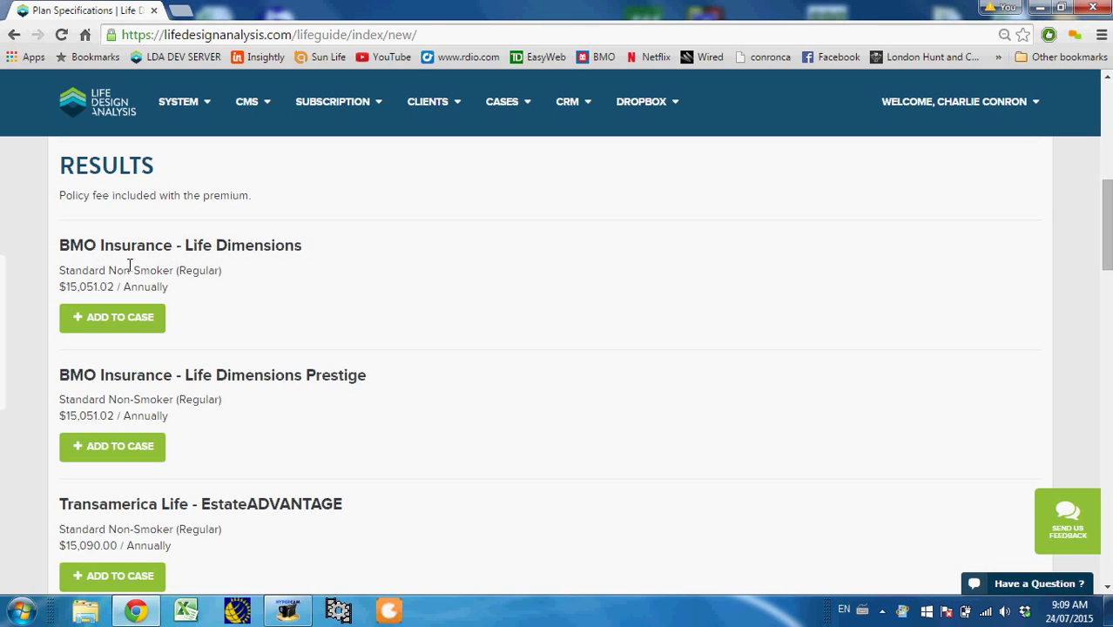
click(136, 320)
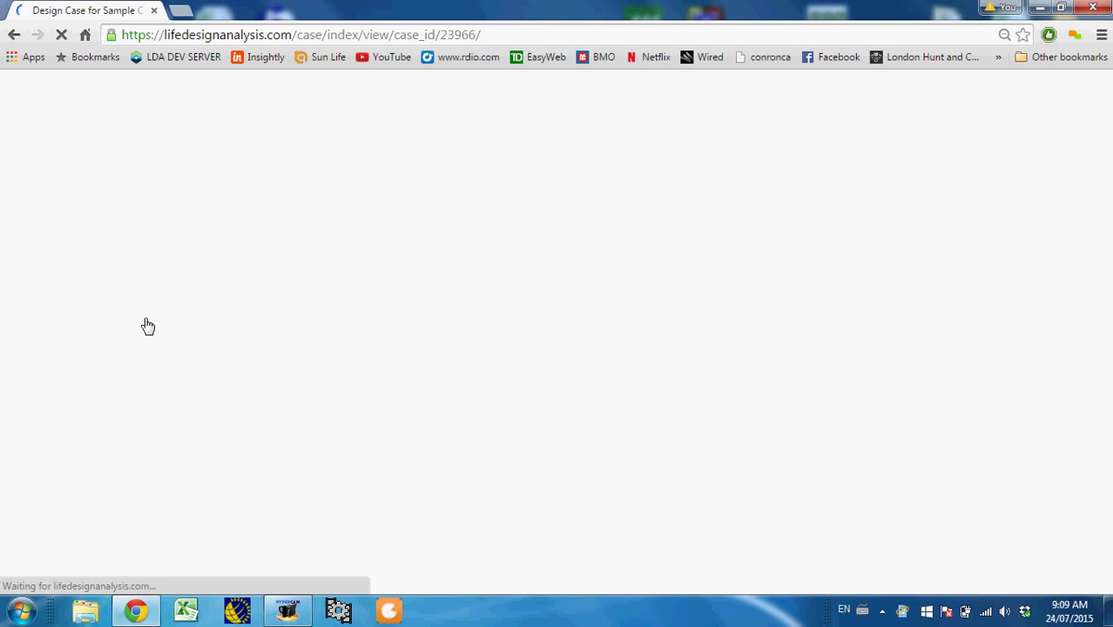
Change the case's client age override to 54.
scroll(81, 356, down, 3)
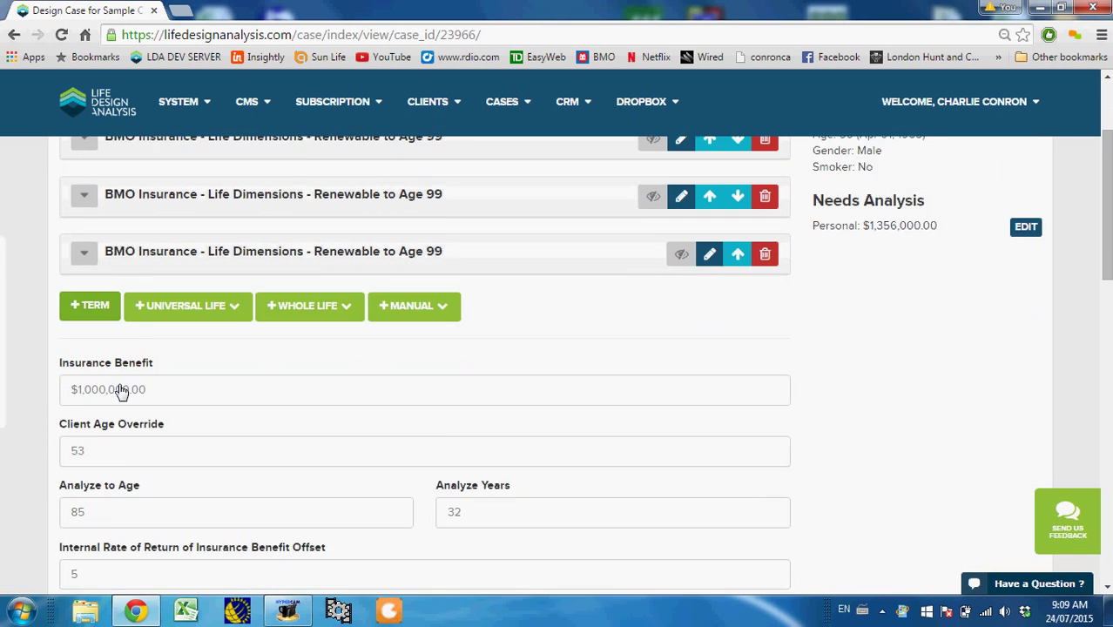
double_click(104, 373)
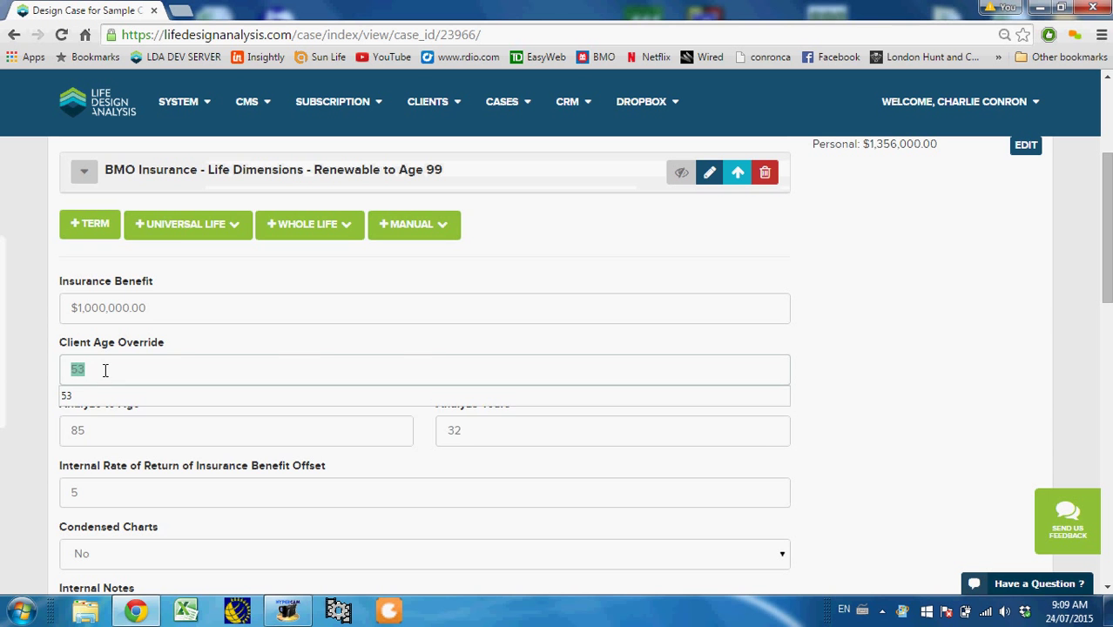
text(54)
click(50, 343)
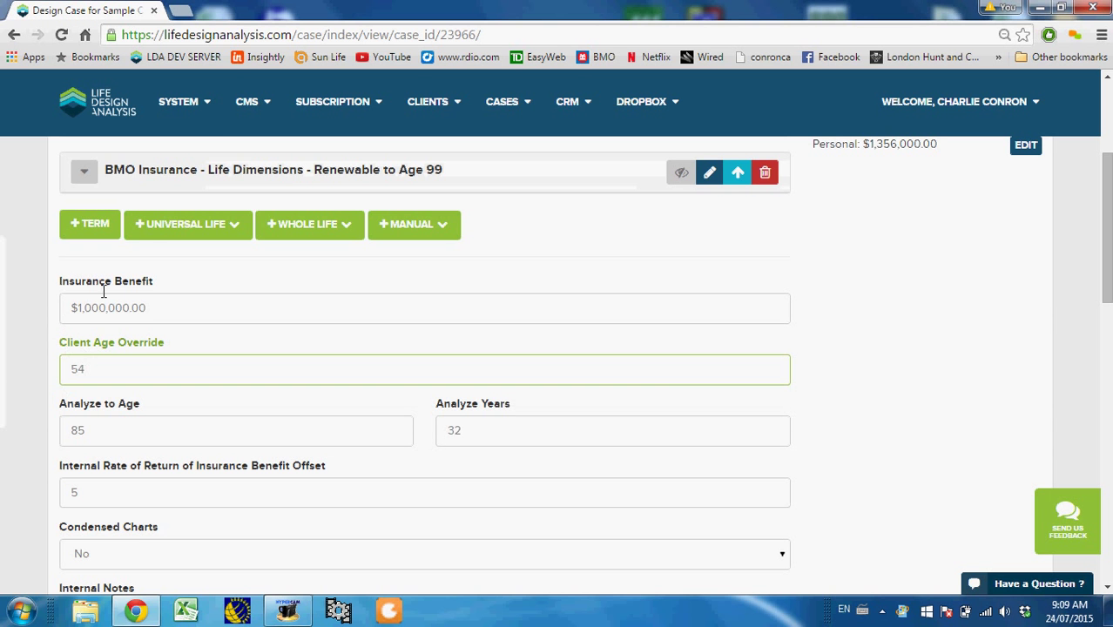
Search universal life rates for age 54 among the preferred companies and add the BMO Insurance Life Dimensions plan to the case.
click(174, 229)
click(174, 254)
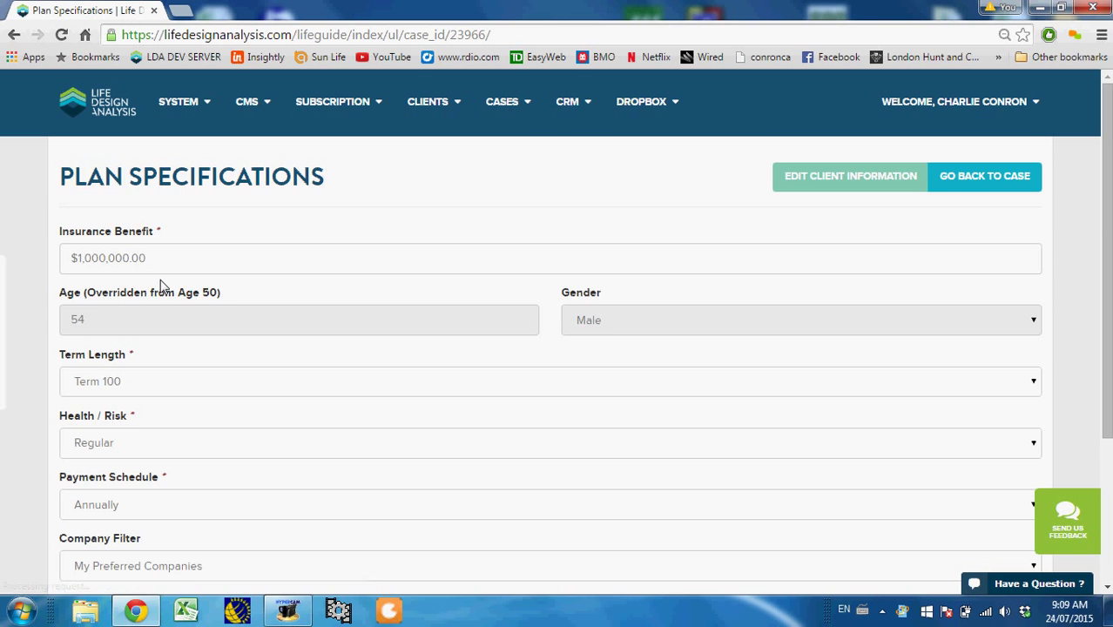
scroll(160, 287, down, 1)
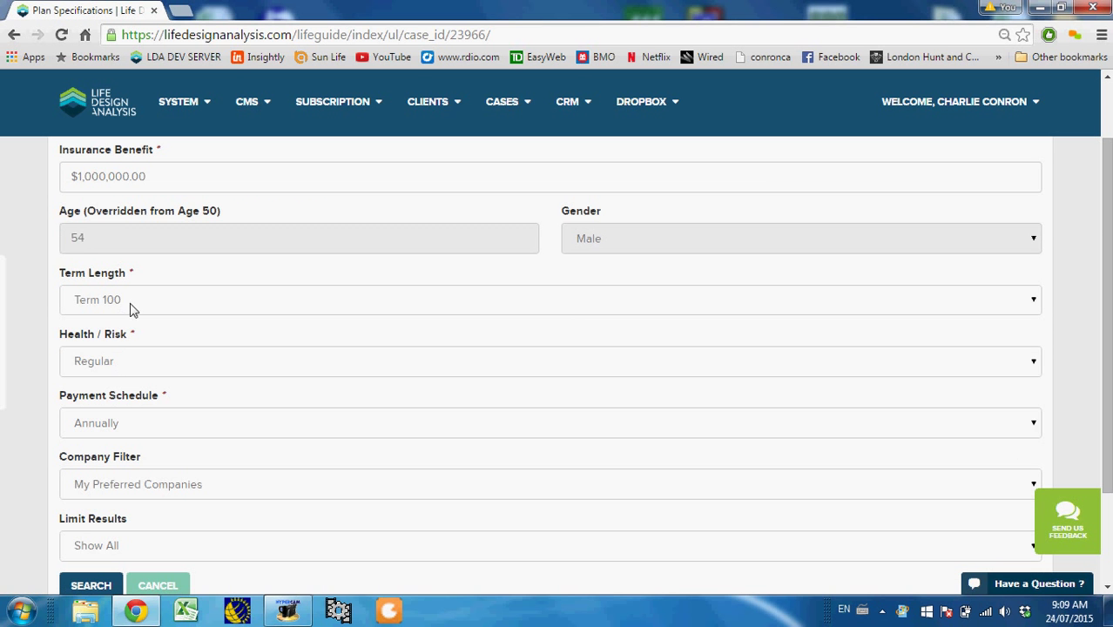
scroll(131, 310, down, 2)
click(90, 462)
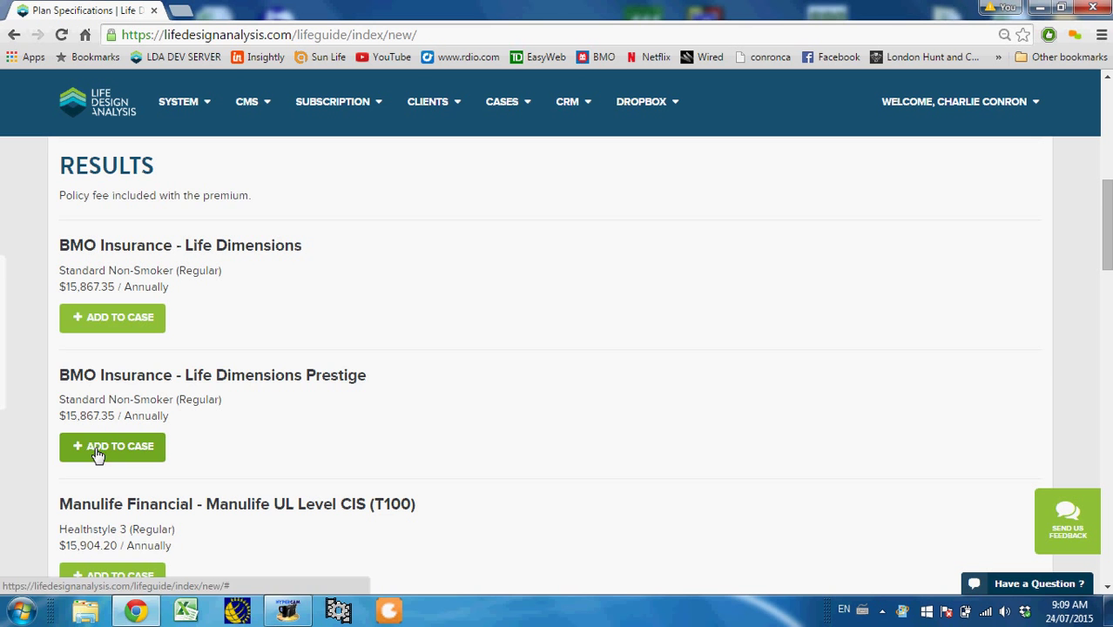
click(140, 319)
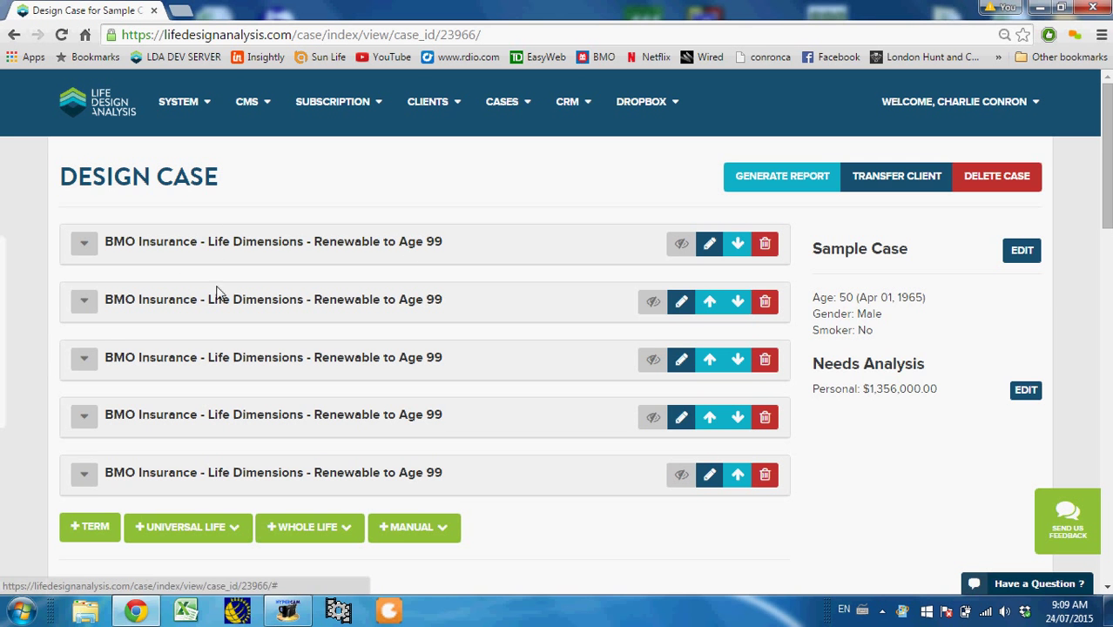
Remove Mission Statements, Plan Details, both Needs Analyses, and the Annual Premium Schedule, Total Cash Value and Total Insurance Benefit charts from the report components.
scroll(205, 333, down, 2)
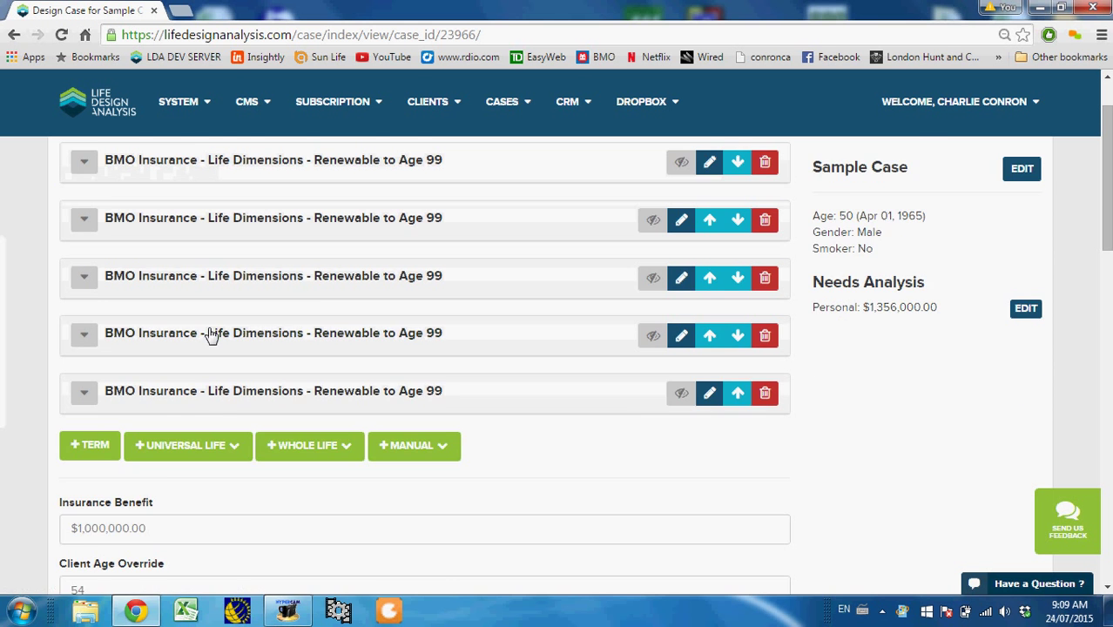
scroll(206, 332, down, 5)
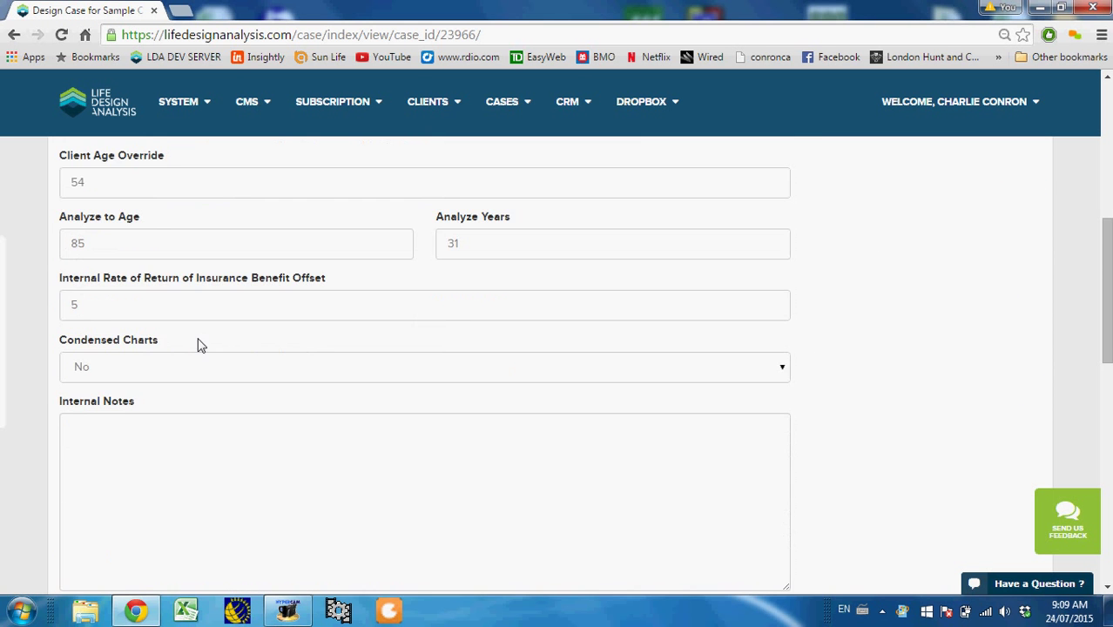
scroll(148, 401, down, 1)
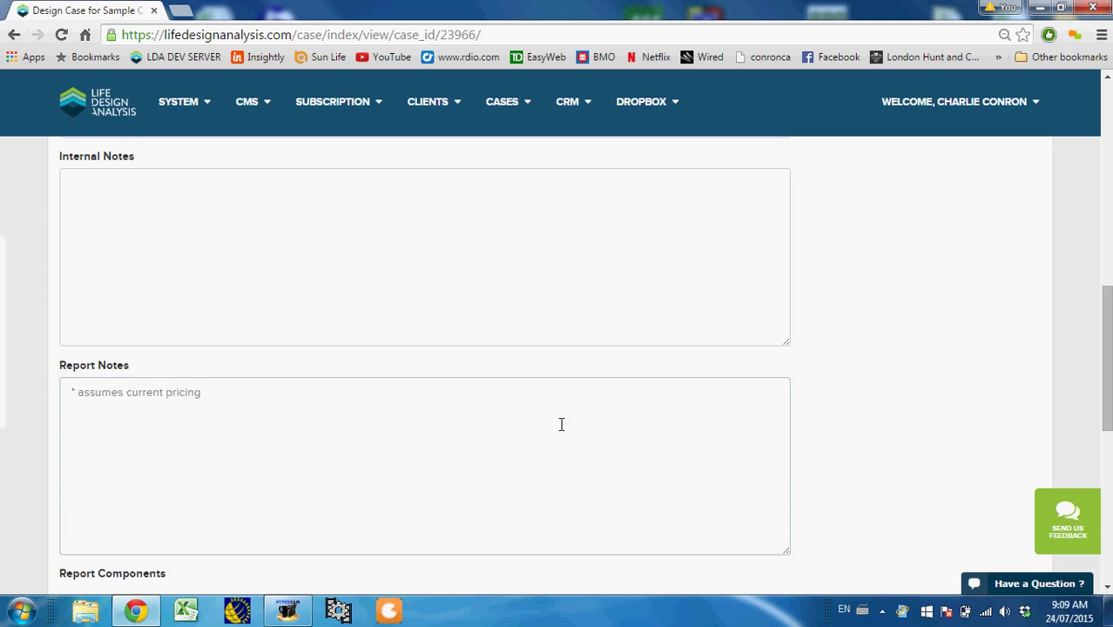
scroll(569, 421, up, 10)
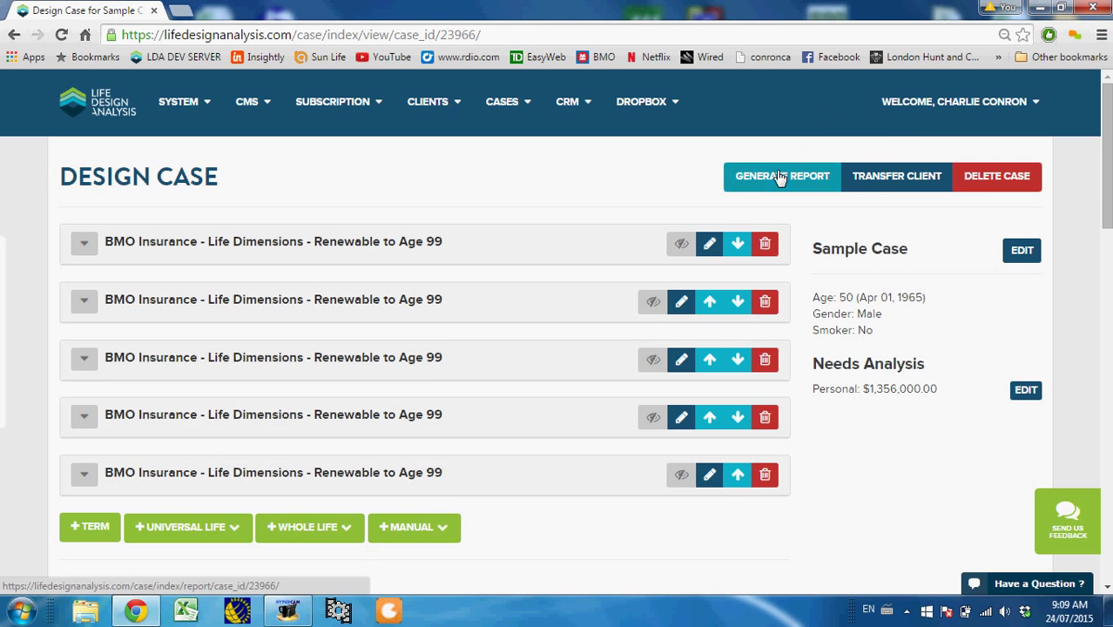
scroll(415, 323, down, 10)
scroll(307, 327, down, 5)
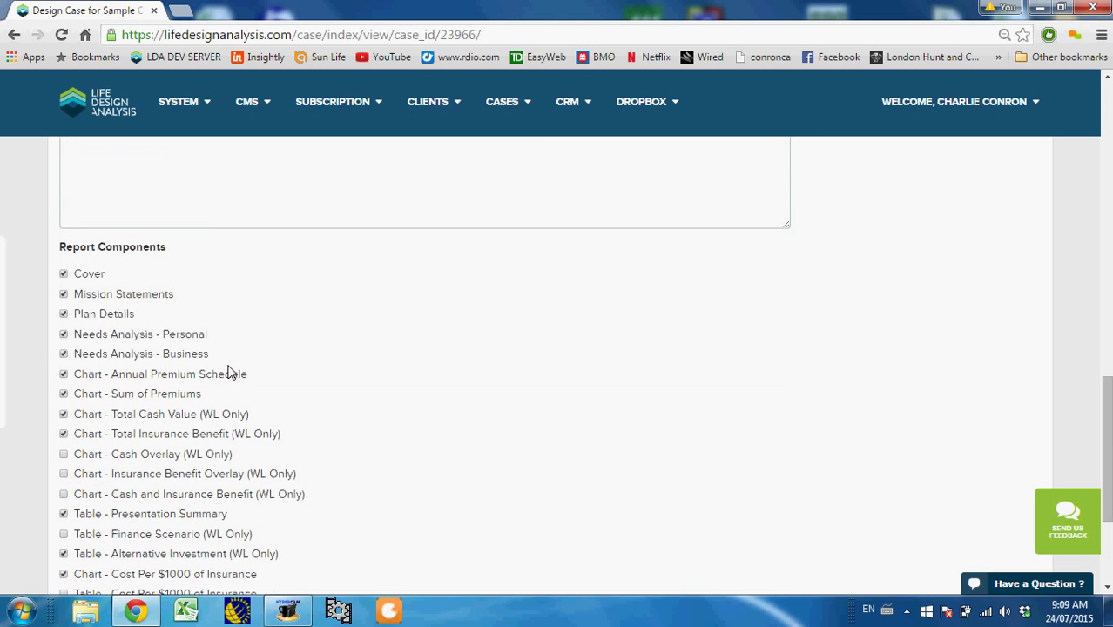
click(64, 296)
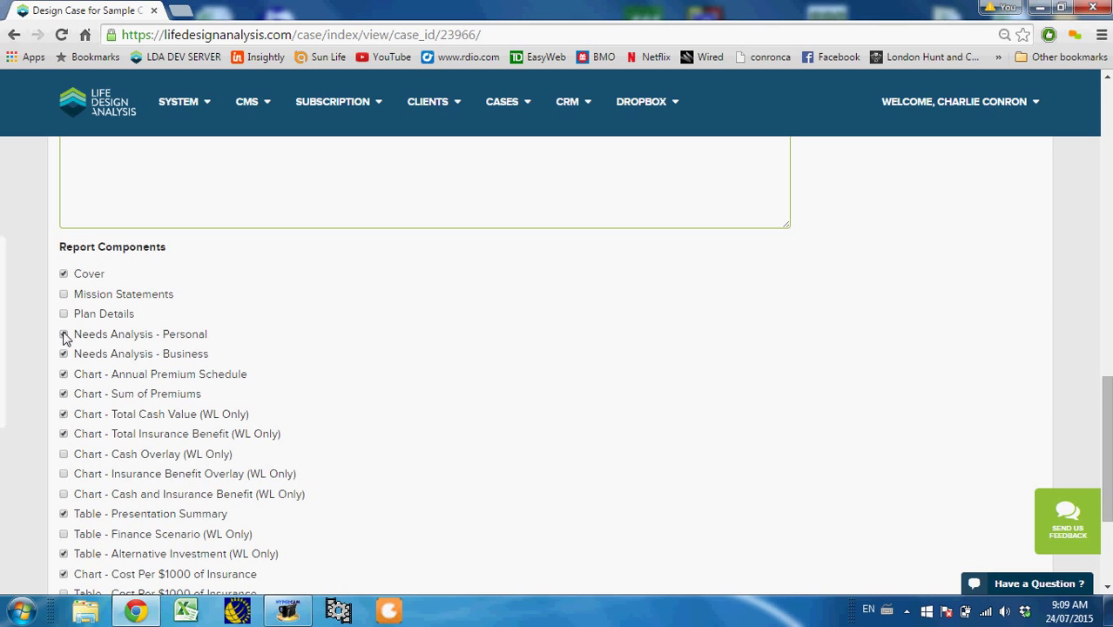
click(64, 354)
click(65, 334)
click(65, 374)
scroll(67, 440, down, 2)
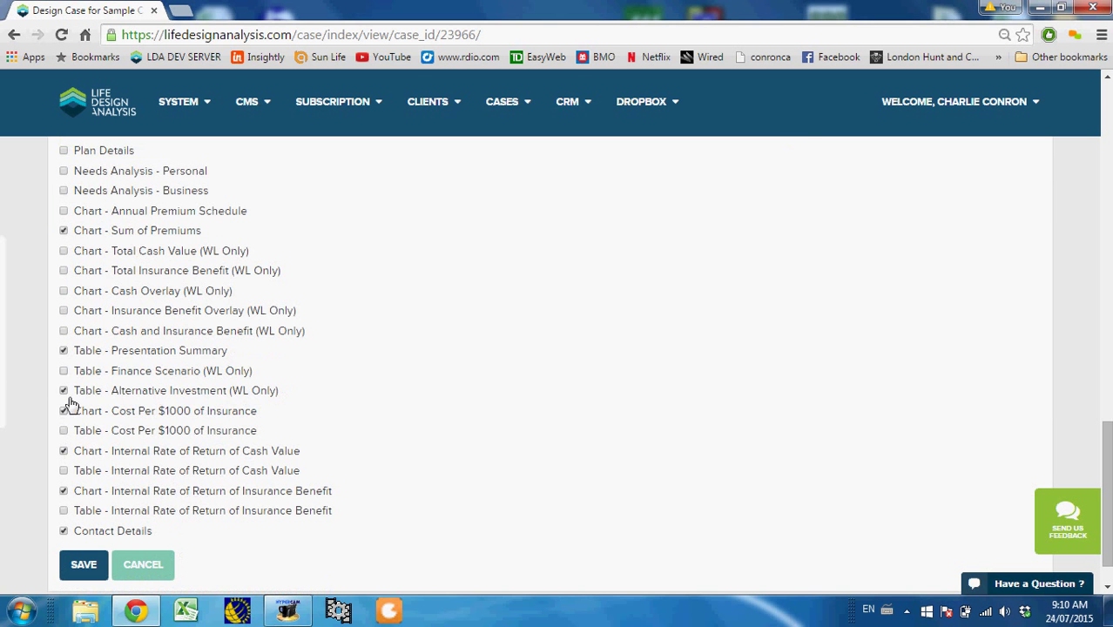
Exclude the Alternative Investment table and the Internal Rate of Return charts for cash value and insurance benefit from the report components.
click(65, 391)
click(65, 392)
click(66, 450)
click(64, 492)
Generate the report for the Sample Case.
scroll(149, 495, up, 10)
scroll(565, 533, up, 3)
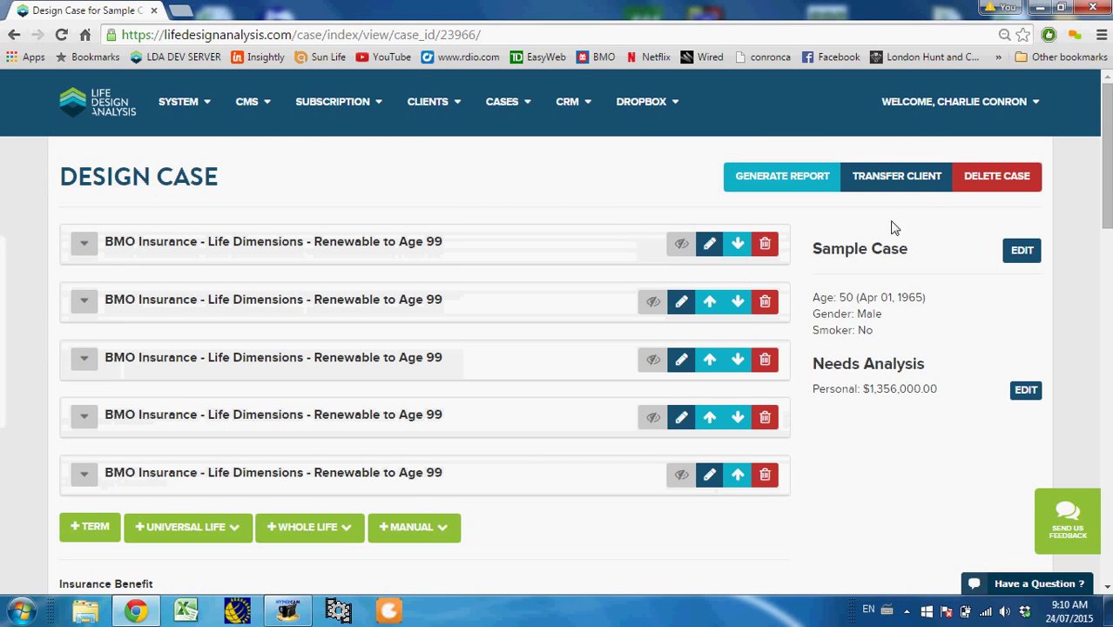
click(794, 184)
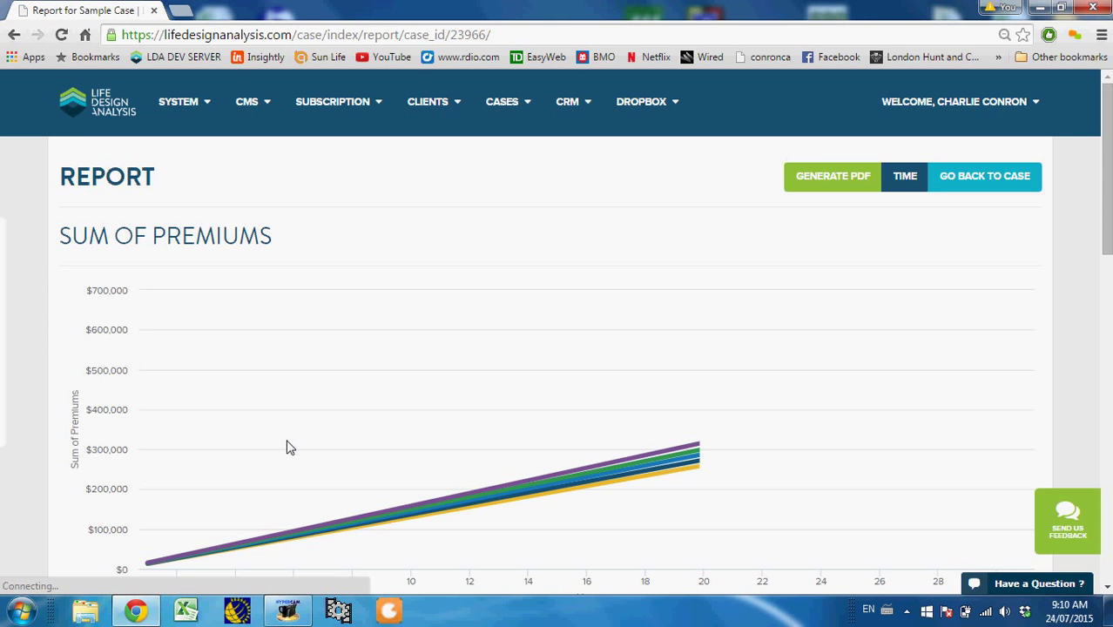
Examine the Sum of Premiums chart and the Presentation Summary table to compare the five Life Dimensions plans' premiums.
scroll(288, 446, down, 2)
scroll(283, 444, down, 2)
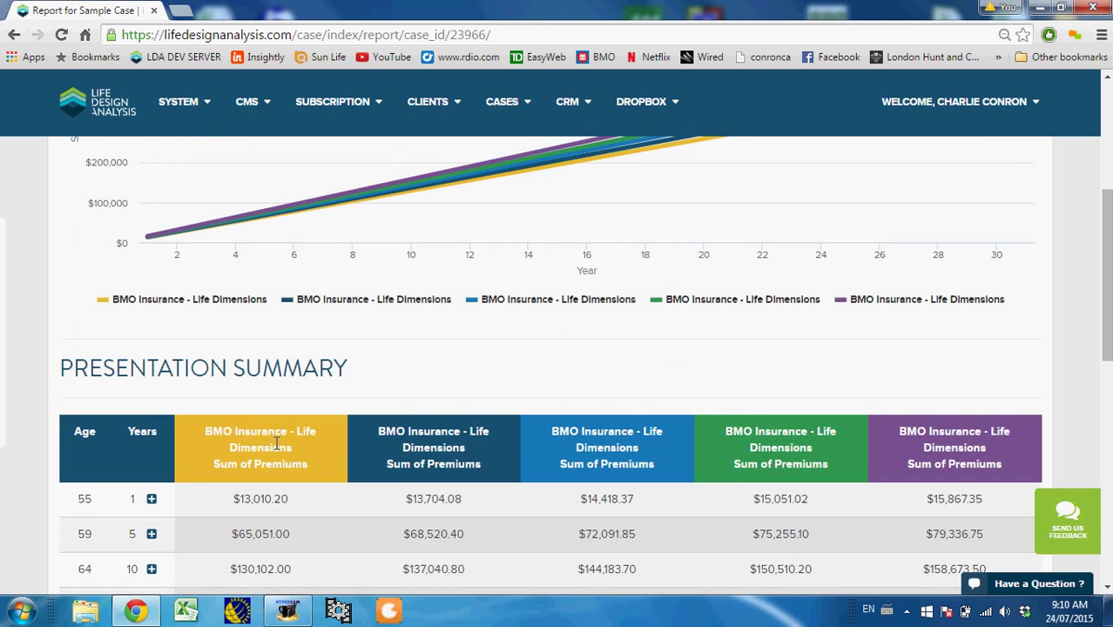
scroll(270, 440, up, 1)
scroll(1033, 235, up, 2)
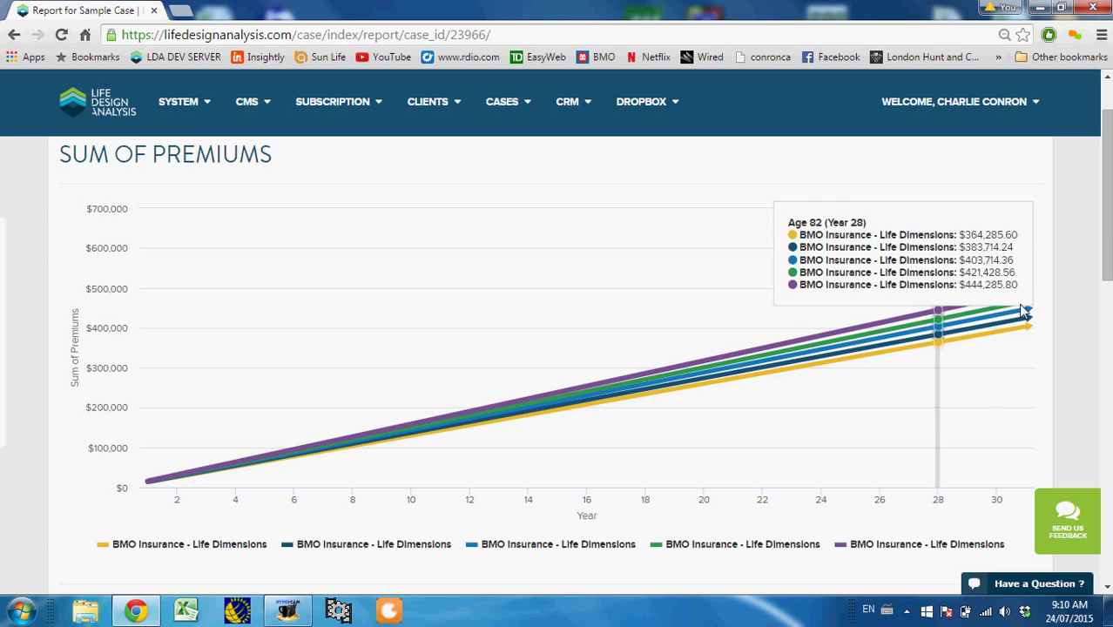
scroll(949, 318, down, 3)
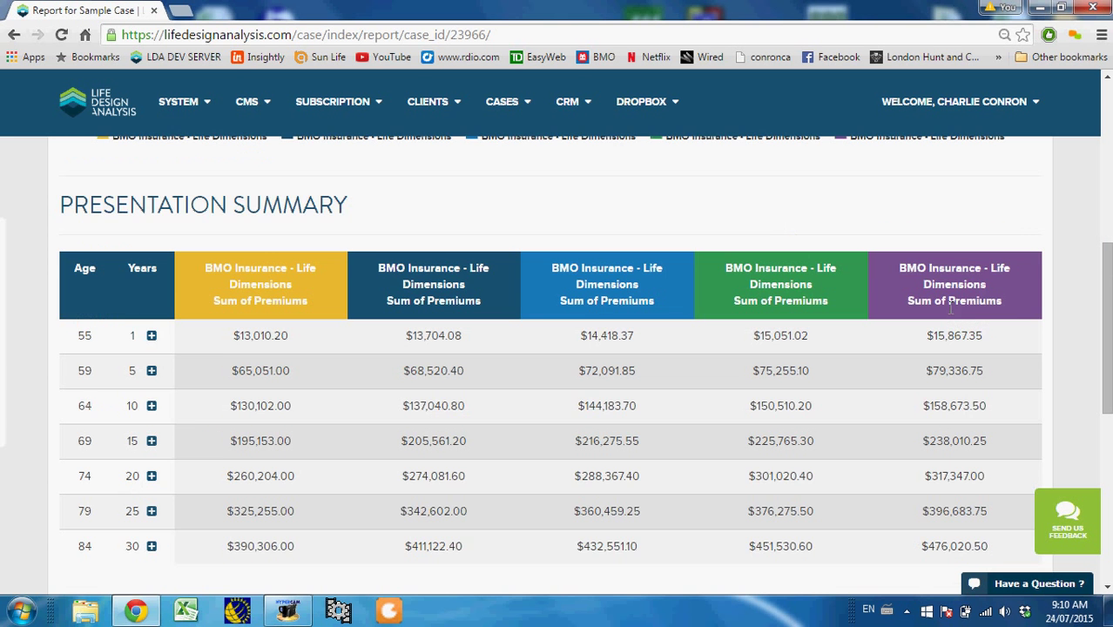
scroll(818, 357, down, 1)
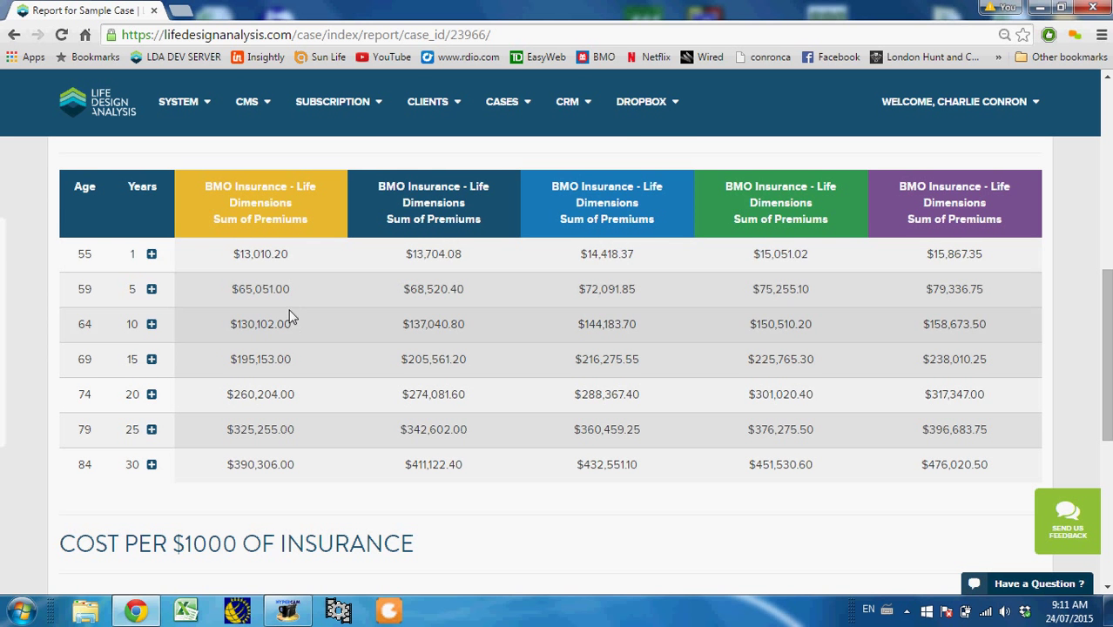
scroll(291, 304, up, 3)
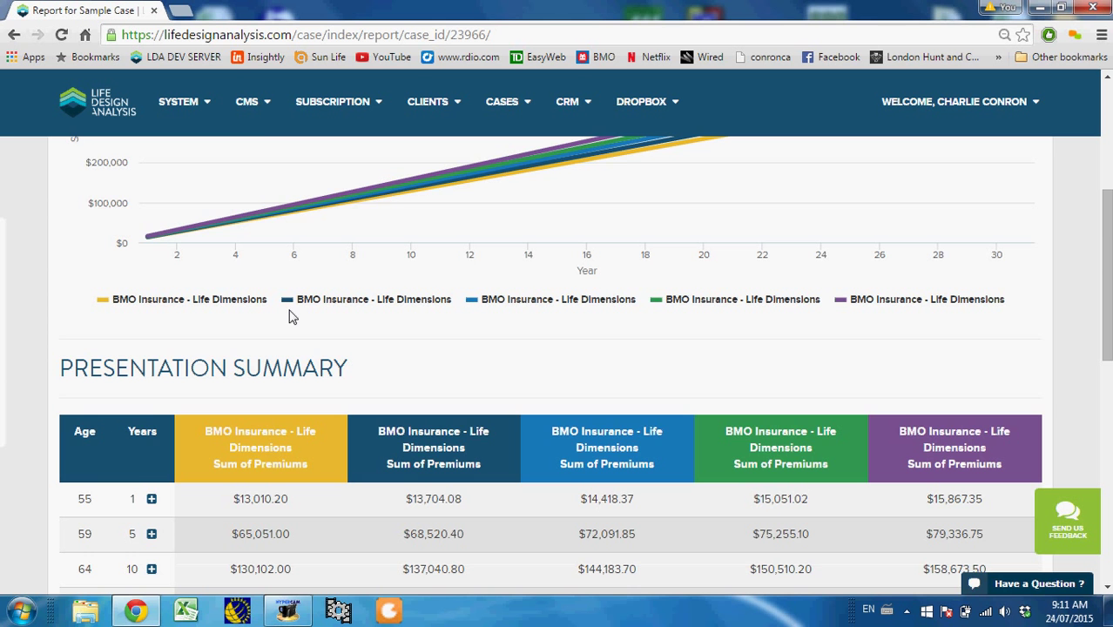
scroll(290, 326, down, 3)
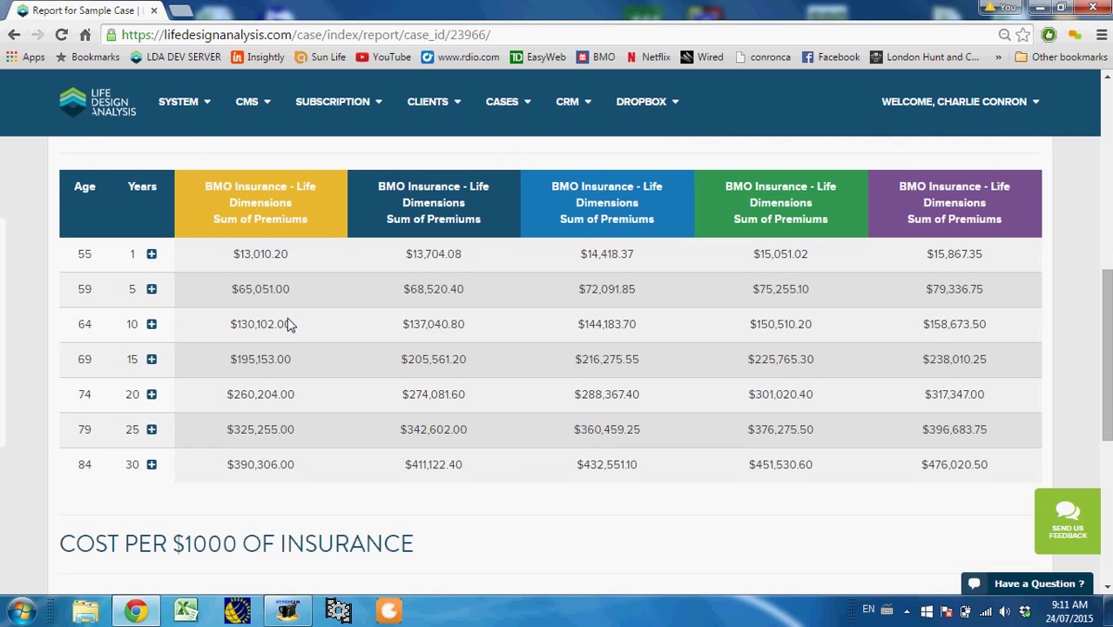